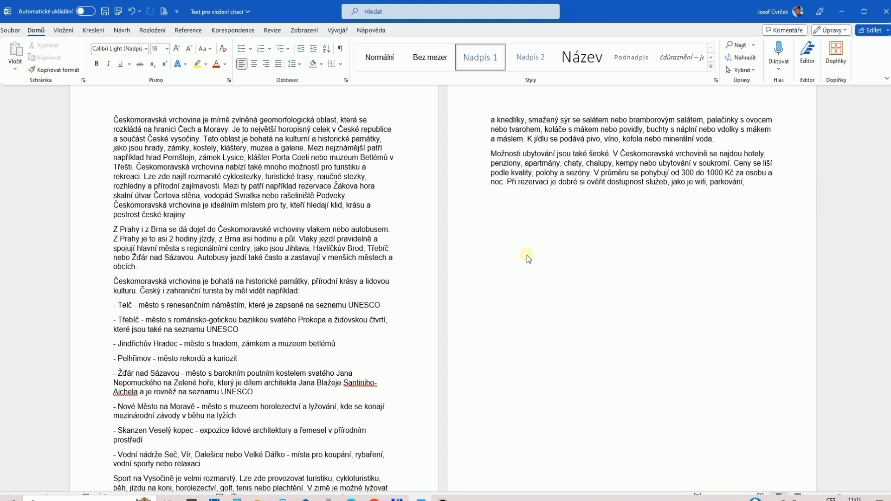
- Put the cursor at the first paragraph's start and show the References tab's citation style list
{"action": "left_click", "coordinate": [86, 108]}
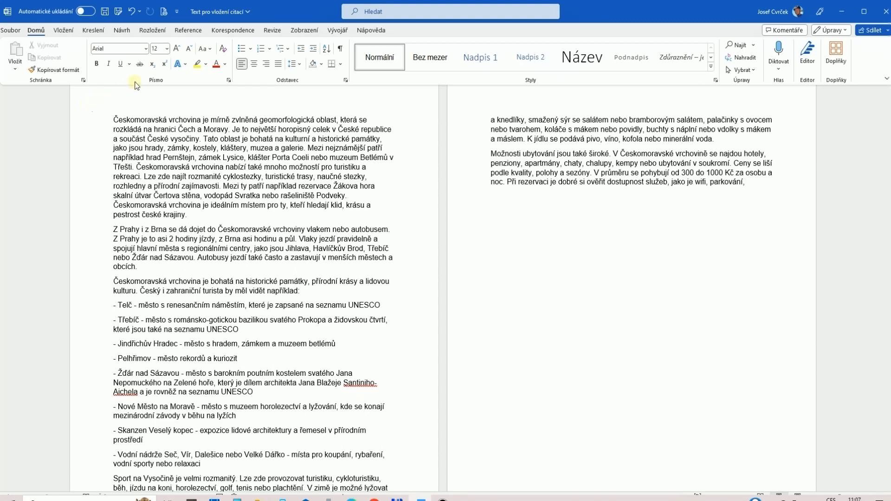
{"action": "left_click", "coordinate": [188, 30]}
{"action": "left_click", "coordinate": [361, 57]}
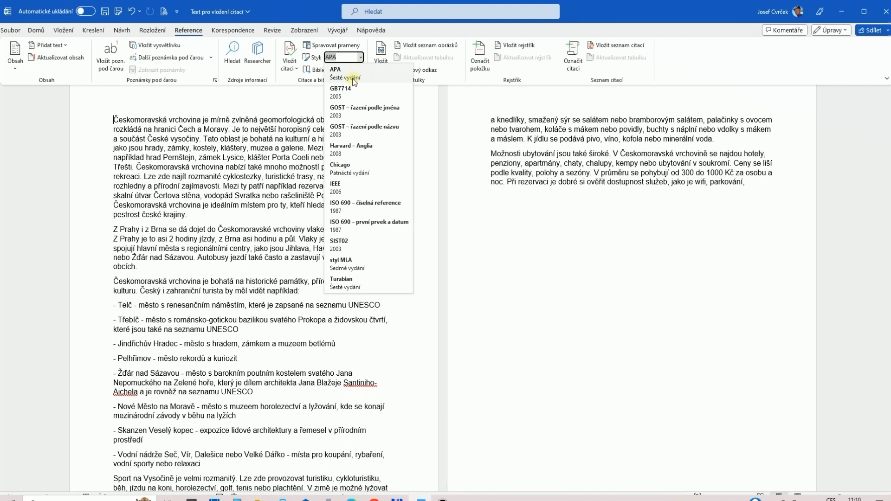
- Keep APA style and start adding a new source citation before 'nabízí'
{"action": "left_click", "coordinate": [354, 83]}
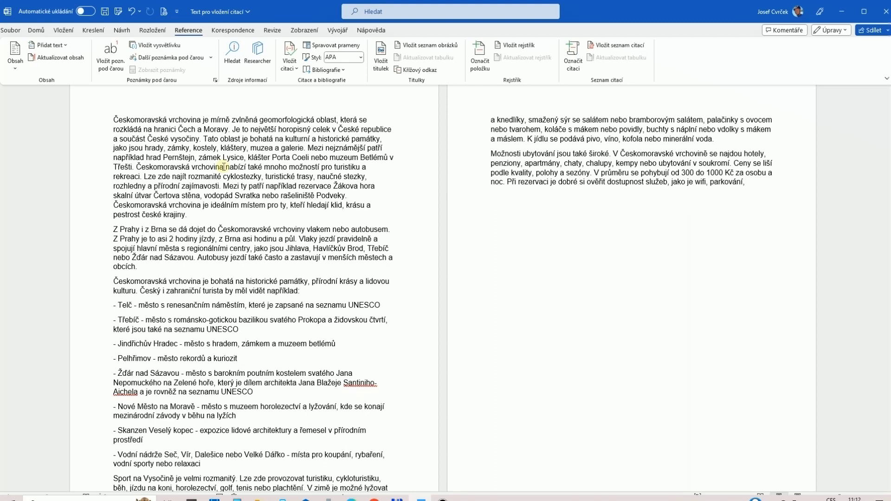
{"action": "left_click", "coordinate": [223, 167]}
{"action": "left_click", "coordinate": [290, 62]}
{"action": "left_click", "coordinate": [322, 85]}
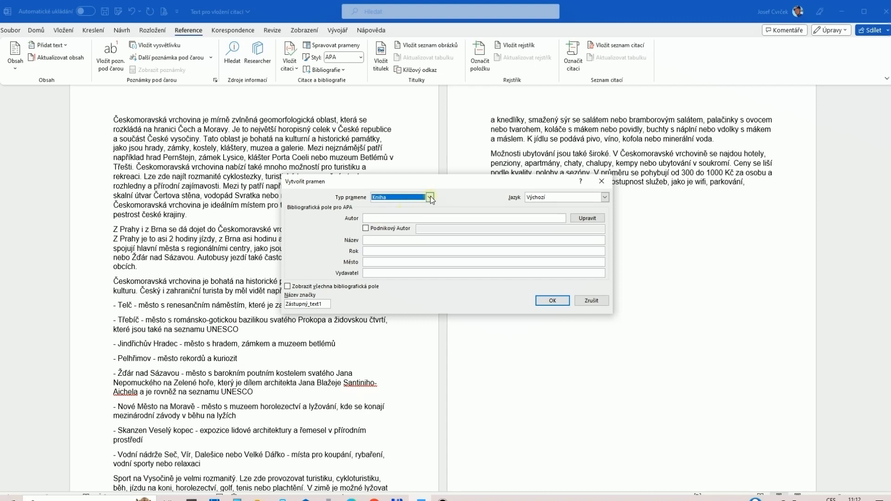
- Enter the author, title 'České vrchoviny', year 2022 and publisher Orbis Praha, then insert the citation
{"action": "left_click", "coordinate": [369, 218]}
{"action": "type", "text": "Nový, Karel"}
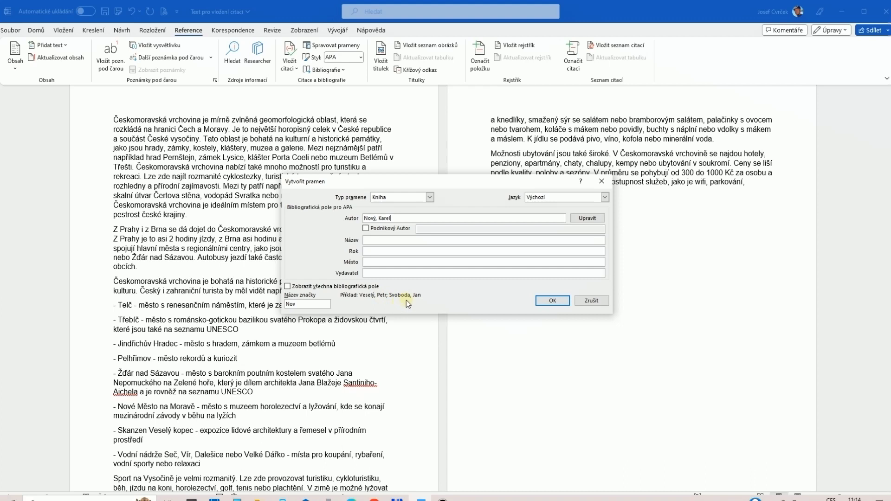
{"action": "key", "text": "Tab"}
{"action": "type", "text": "České vrchoviny"}
{"action": "left_click", "coordinate": [366, 251]}
{"action": "type", "text": "2022"}
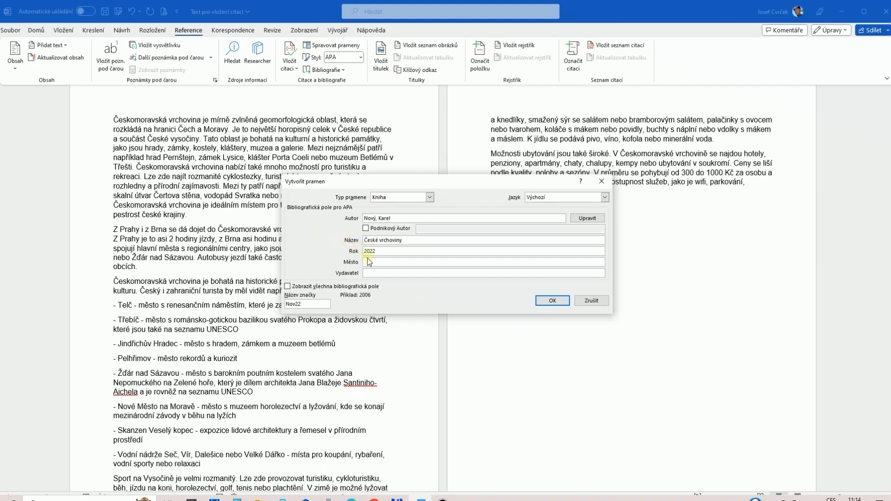
{"action": "left_click", "coordinate": [374, 274]}
{"action": "type", "text": "Orbis Praha"}
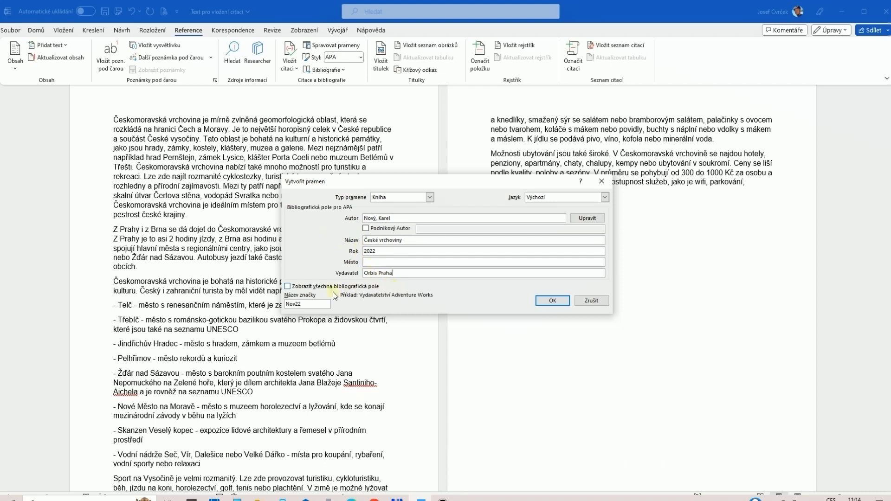
{"action": "left_click", "coordinate": [287, 286]}
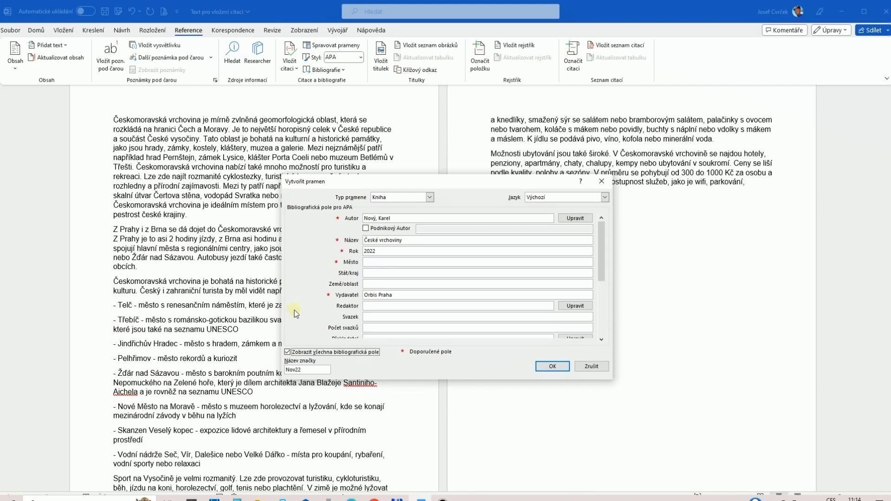
{"action": "left_click", "coordinate": [287, 352]}
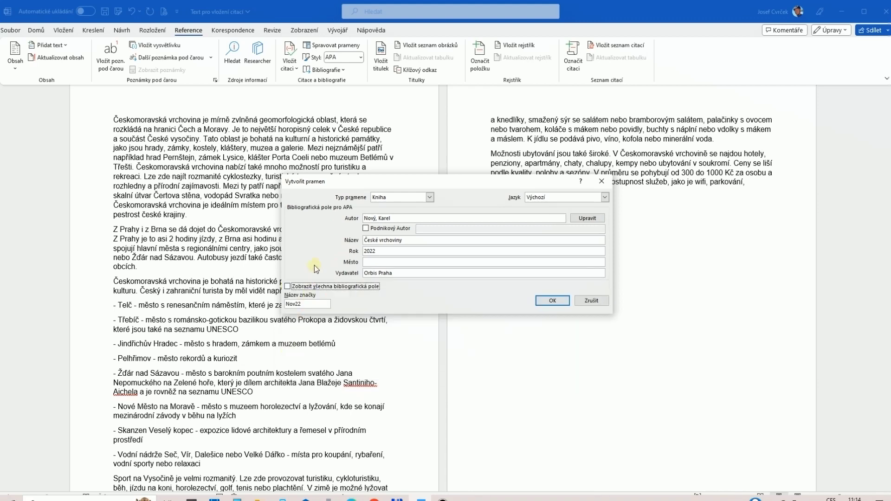
{"action": "left_click", "coordinate": [558, 301]}
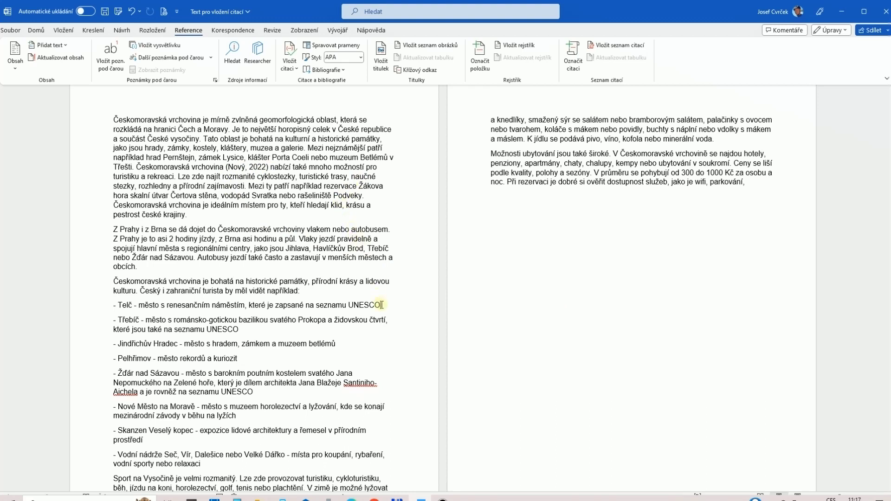
- Add a new source titled 'Města UNESCO', year 2021, and cite it after the Telč line
{"action": "left_click", "coordinate": [289, 62]}
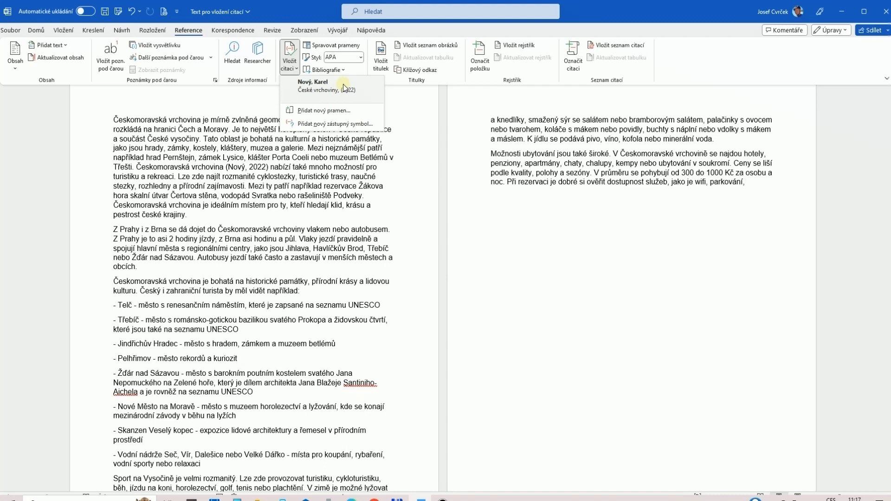
{"action": "left_click", "coordinate": [328, 111]}
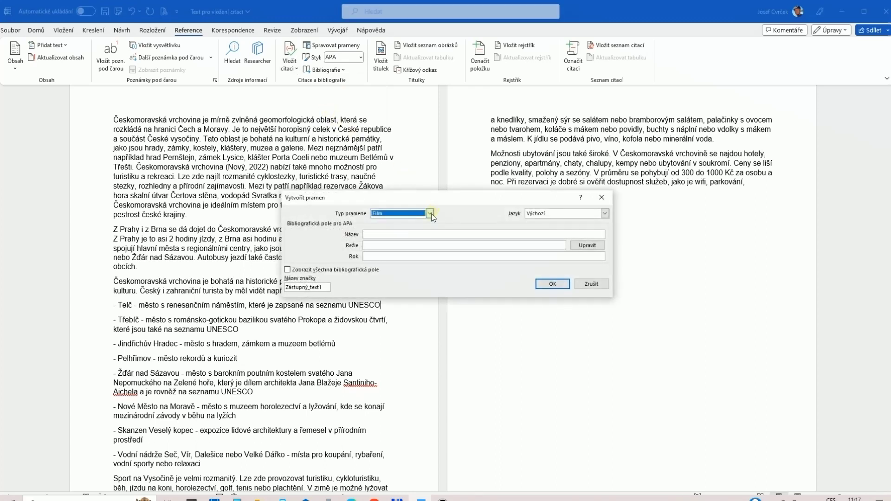
{"action": "left_click", "coordinate": [388, 235]}
{"action": "type", "text": "Města UNESCO"}
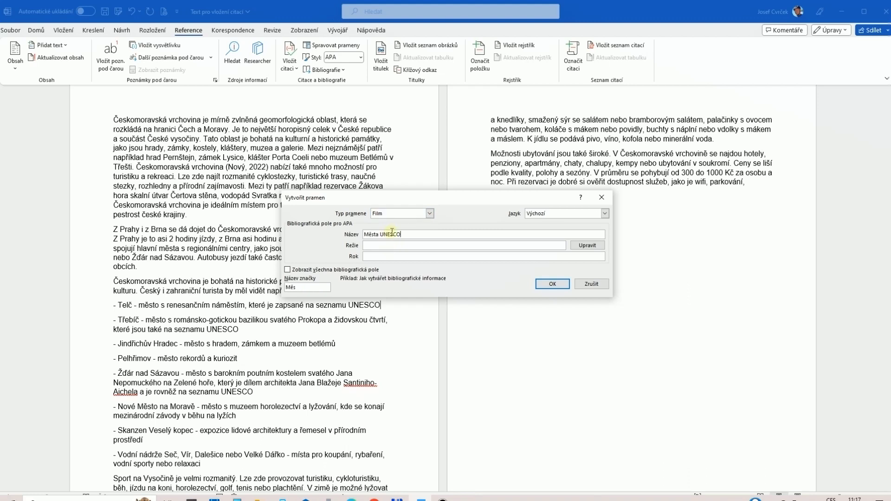
{"action": "left_click", "coordinate": [376, 257]}
{"action": "type", "text": "2021"}
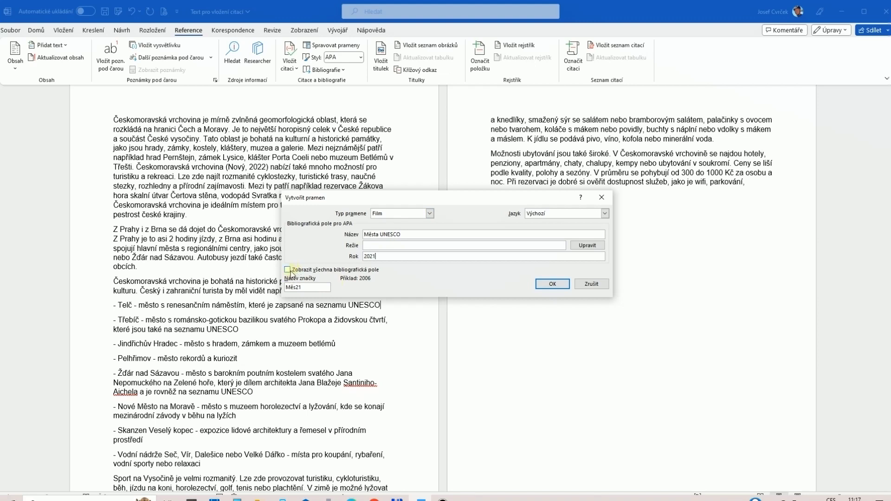
{"action": "left_click", "coordinate": [552, 284]}
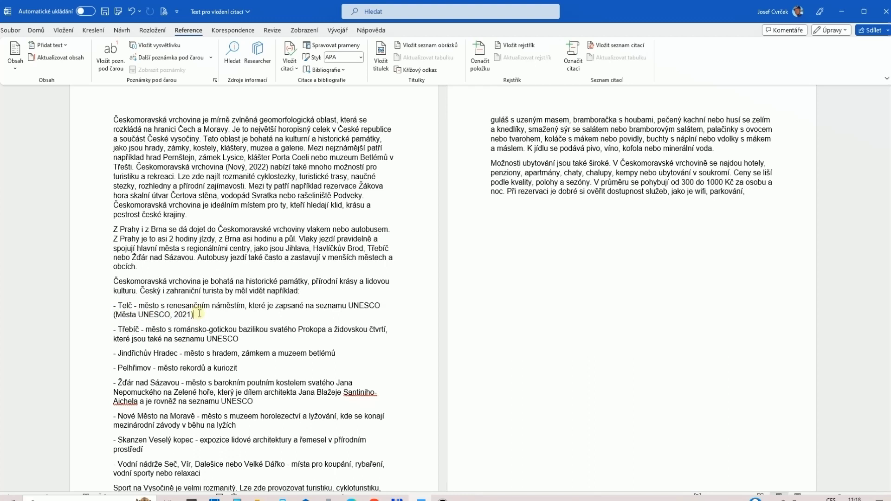
- Insert the built-in 'Reference' bibliography at the end of the text, with the cursor below it
{"action": "left_click", "coordinate": [338, 45]}
{"action": "left_click", "coordinate": [339, 70]}
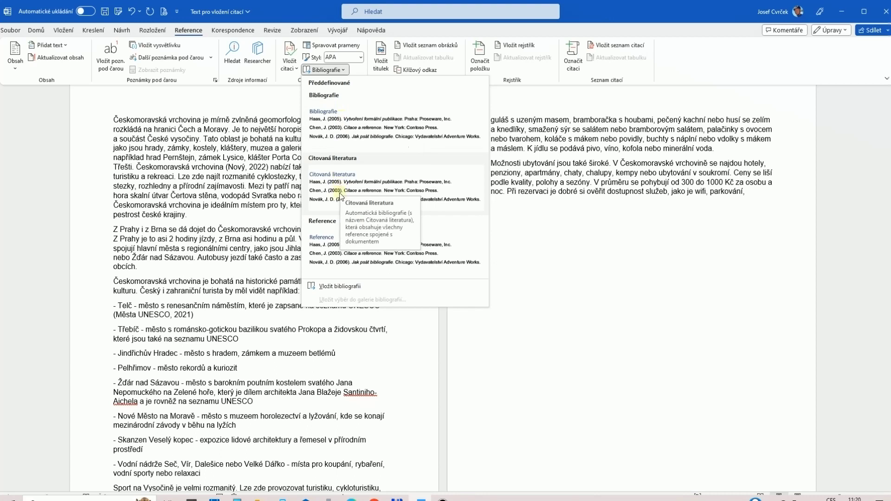
{"action": "left_click", "coordinate": [334, 251]}
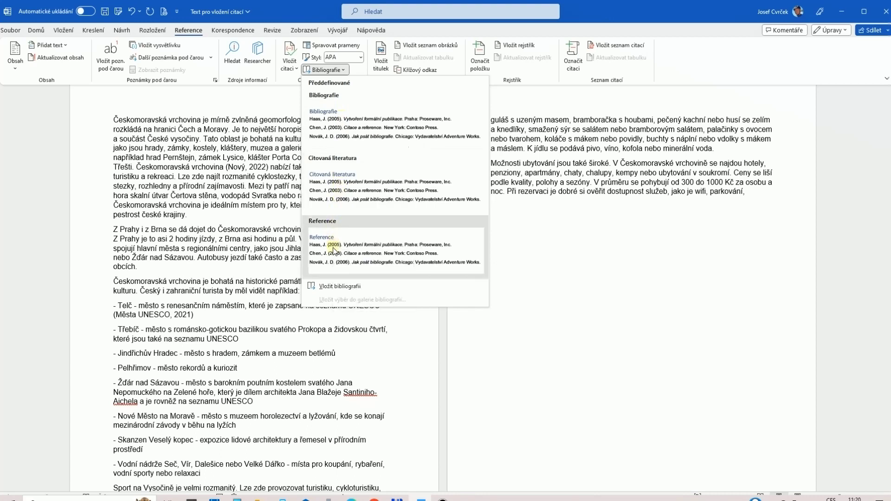
{"action": "left_click", "coordinate": [494, 286]}
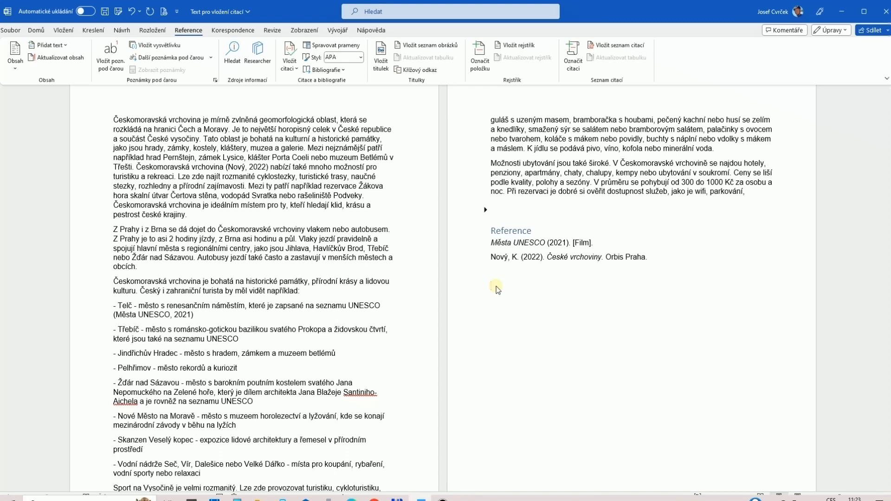
- Edit the Města UNESCO citation's source, changing its year from 2021 to 2023 in both lists
{"action": "left_click", "coordinate": [191, 315]}
{"action": "left_click", "coordinate": [190, 315]}
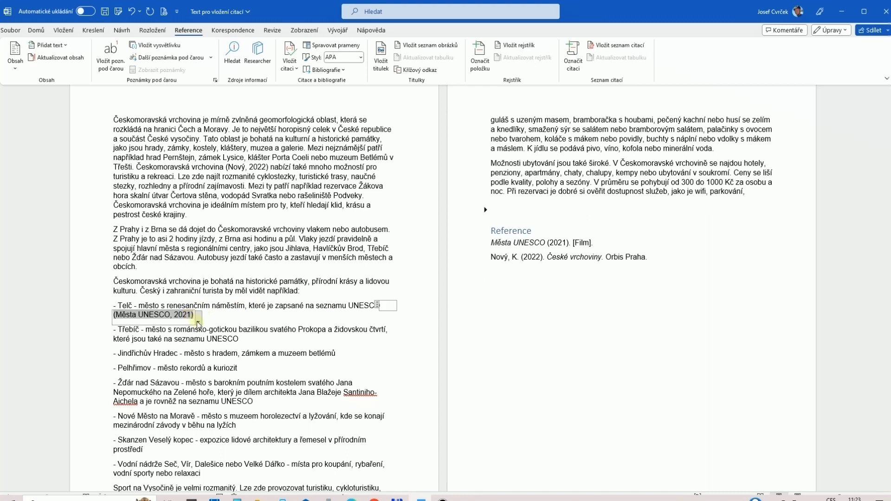
{"action": "left_click", "coordinate": [198, 321]}
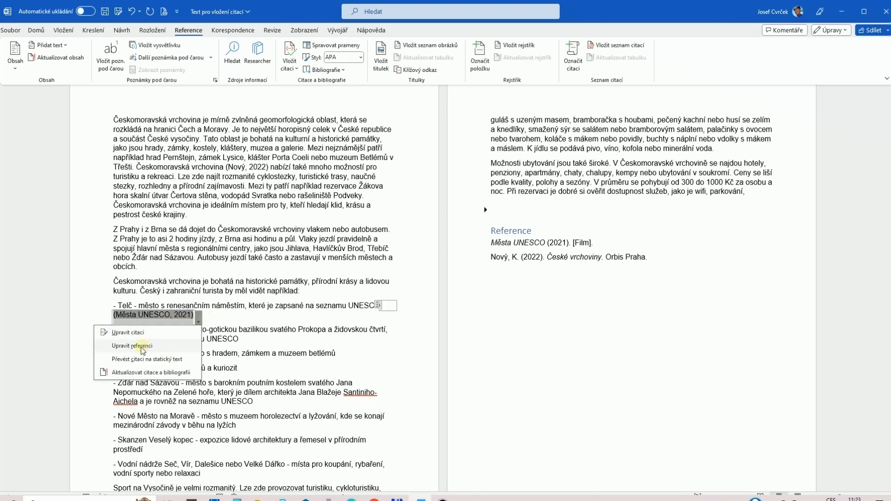
{"action": "left_click", "coordinate": [144, 346]}
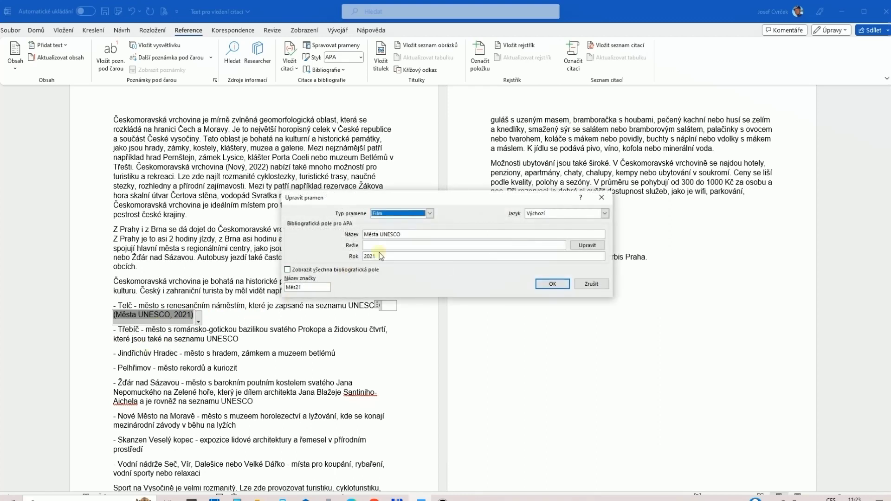
{"action": "left_click", "coordinate": [378, 254]}
{"action": "key", "text": "BackSpace"}
{"action": "type", "text": "3"}
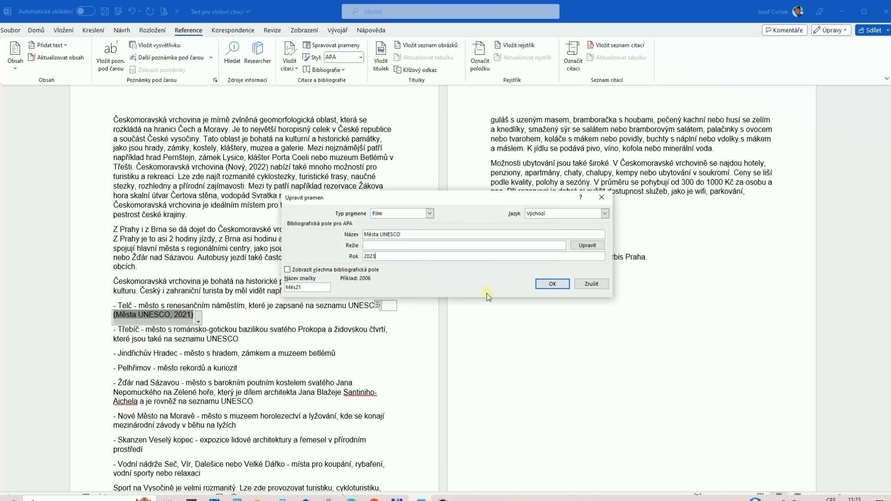
{"action": "left_click", "coordinate": [552, 284]}
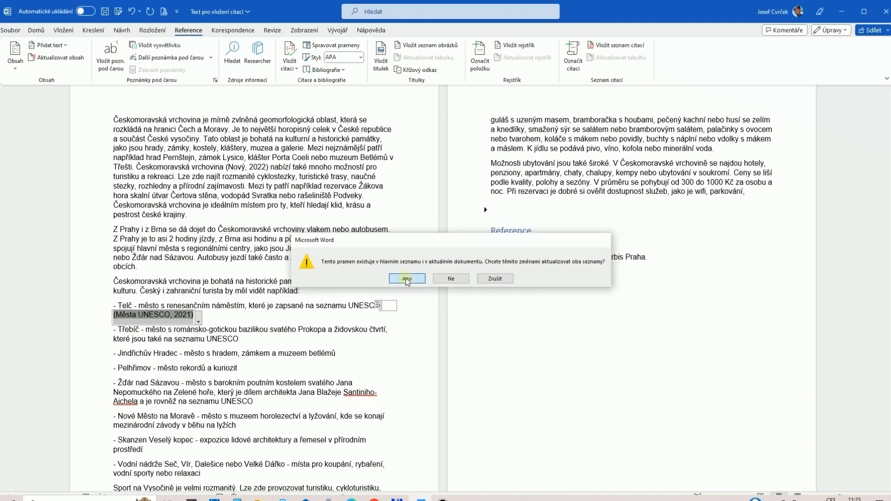
{"action": "left_click", "coordinate": [406, 278]}
- Update citations and bibliography so the entry shows 2023
{"action": "left_click", "coordinate": [198, 321]}
{"action": "left_click", "coordinate": [166, 373]}
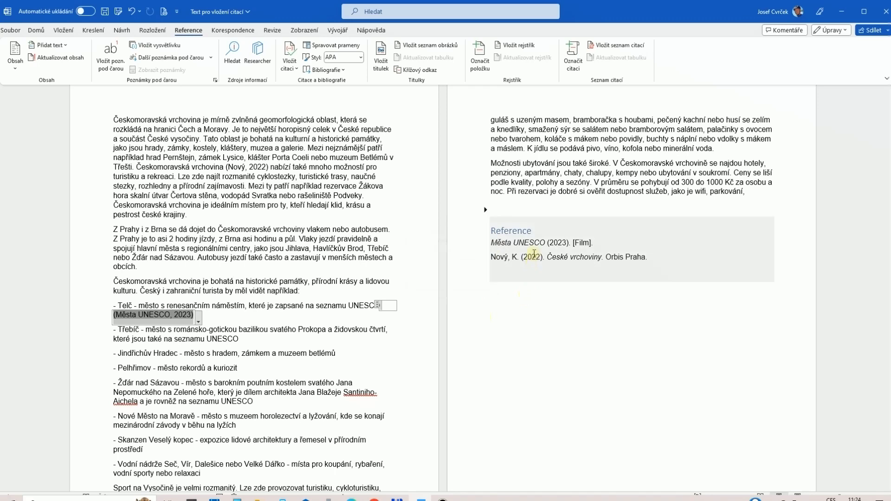
{"action": "left_click", "coordinate": [533, 255]}
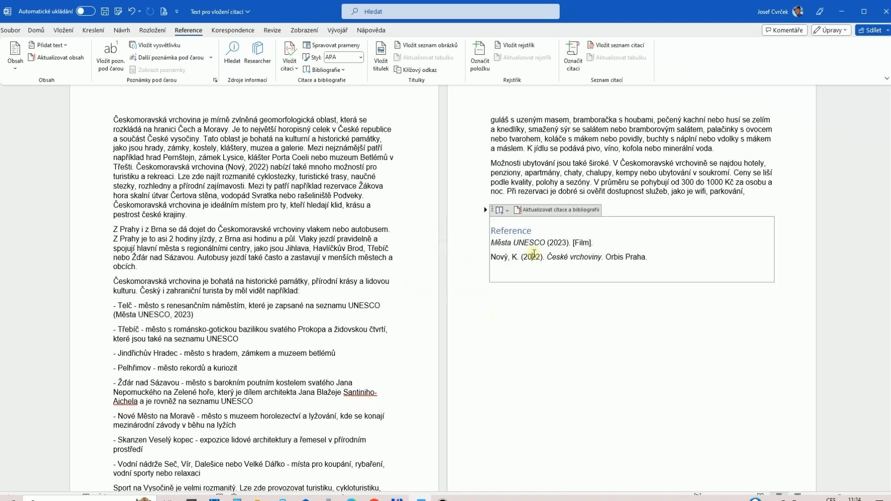
{"action": "left_click", "coordinate": [345, 50]}
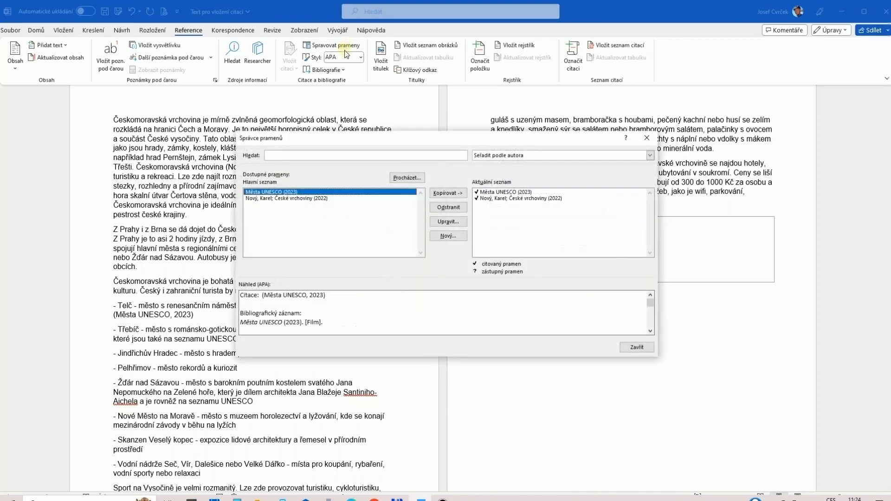
{"action": "left_click", "coordinate": [448, 221]}
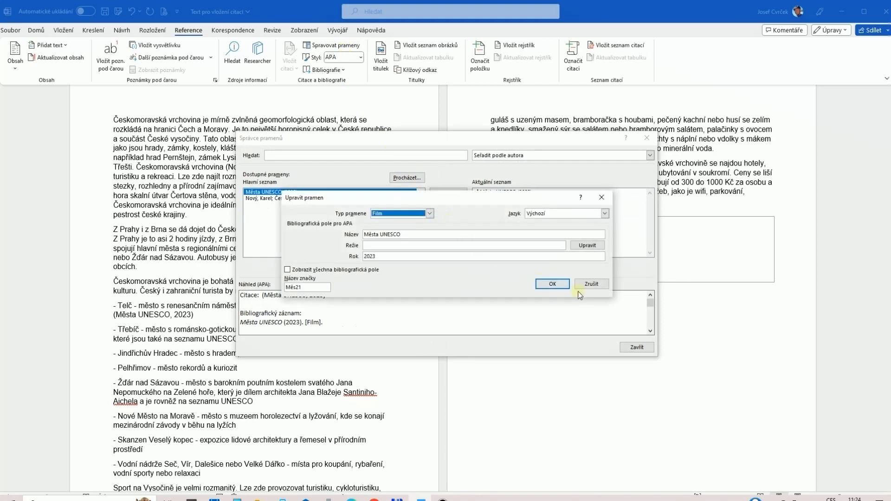
{"action": "left_click", "coordinate": [591, 284]}
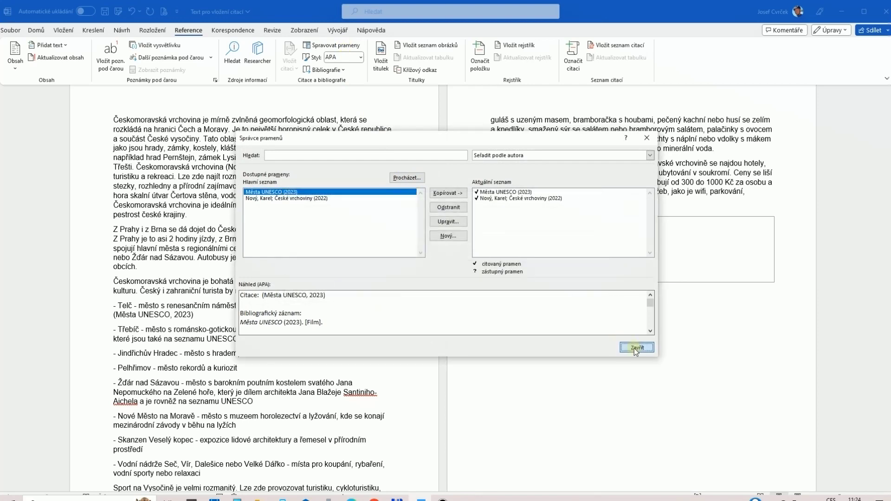
{"action": "left_click", "coordinate": [634, 347]}
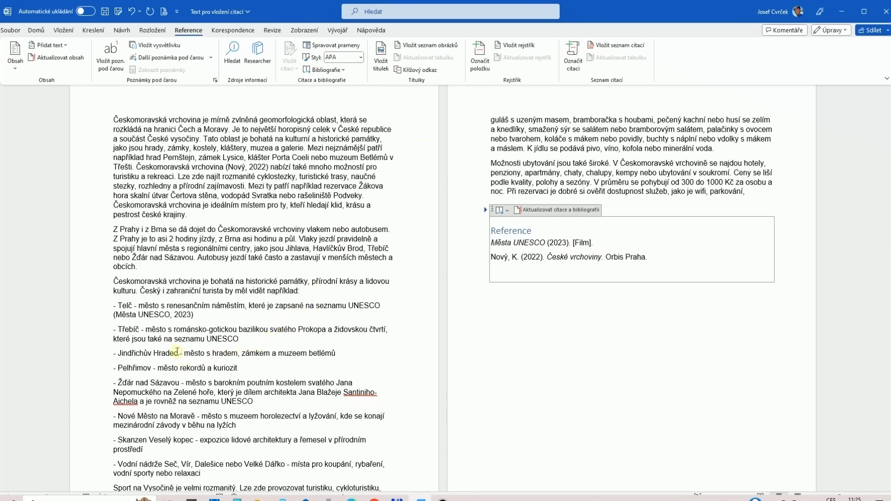
- Insert a new placeholder citation named 'Doplnit_autora' right after 'Jindřichův Hradec'
{"action": "left_click", "coordinate": [177, 351]}
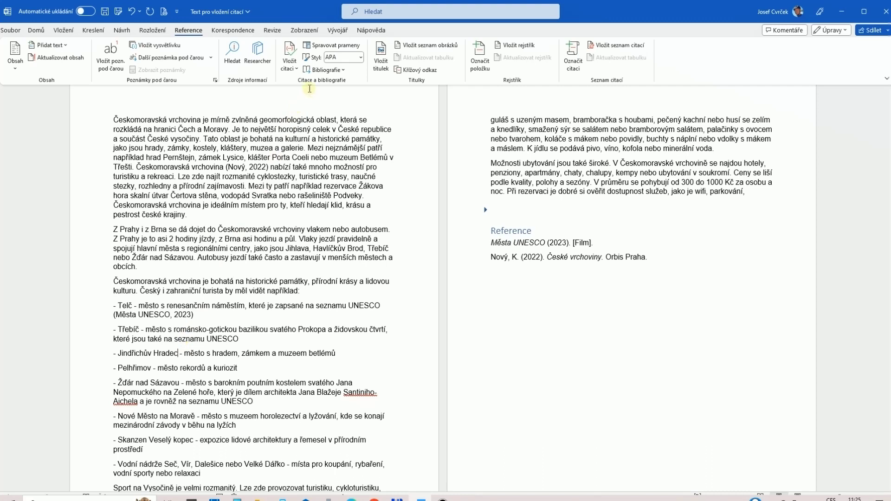
{"action": "left_click", "coordinate": [296, 69]}
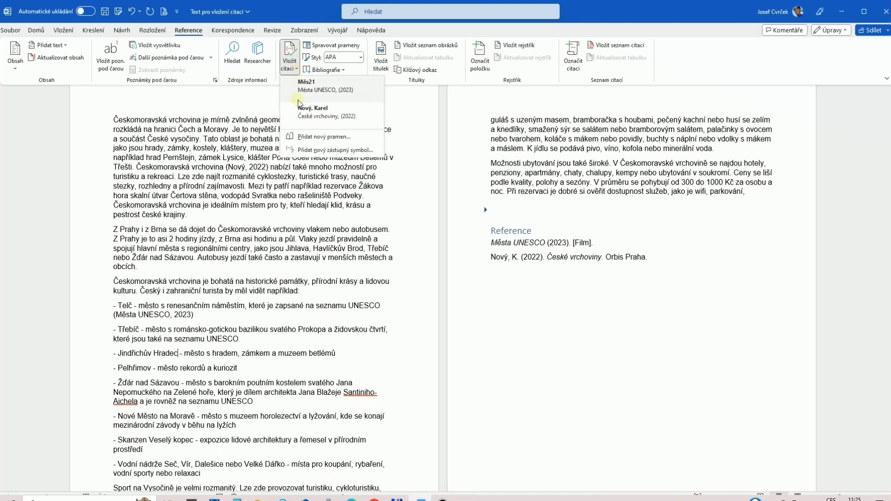
{"action": "left_click", "coordinate": [323, 150]}
{"action": "type", "text": "Doplnit_autora"}
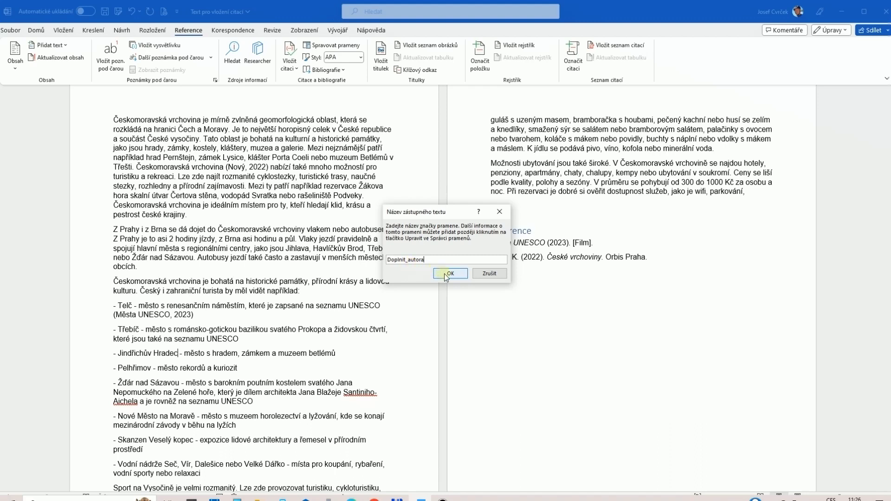
{"action": "left_click", "coordinate": [445, 275]}
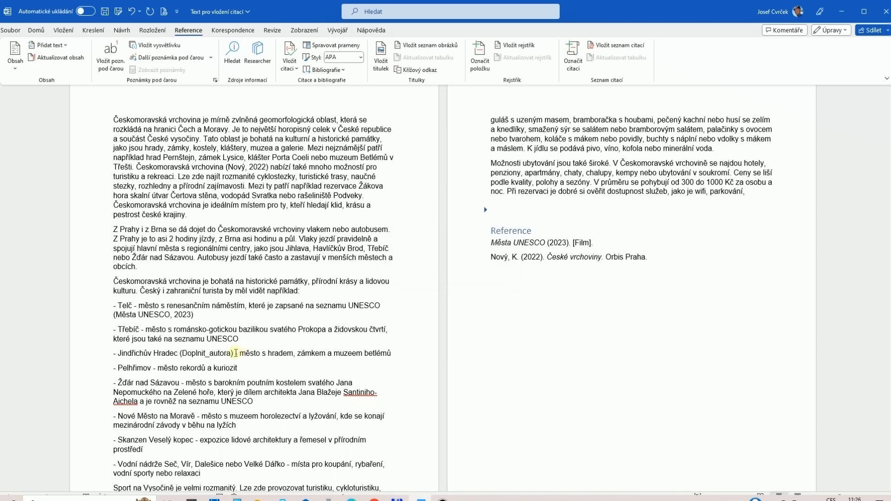
{"action": "left_click", "coordinate": [235, 353]}
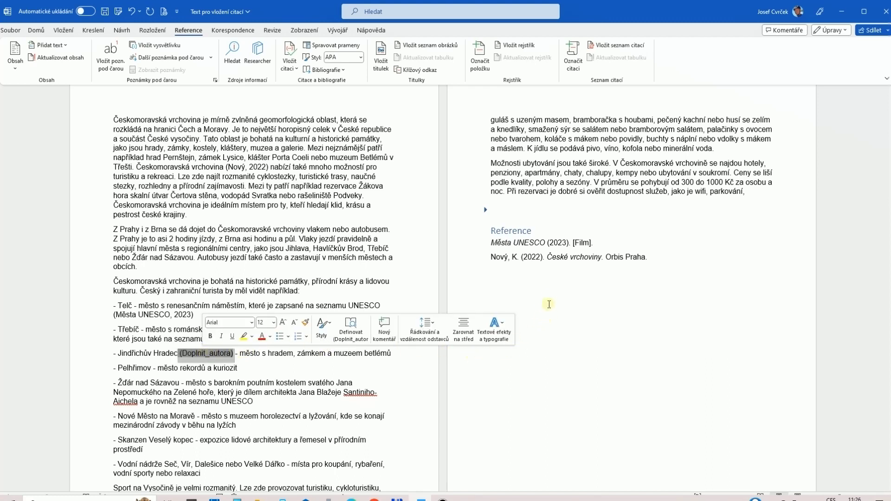
{"action": "left_click", "coordinate": [549, 296]}
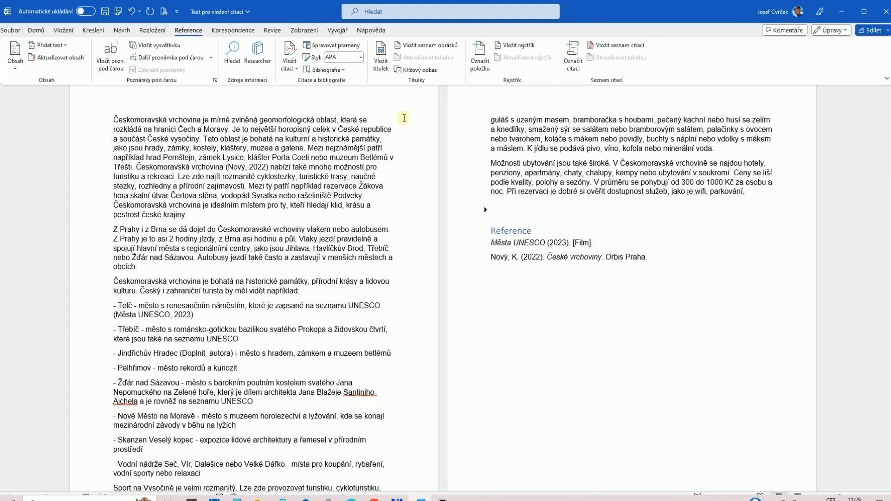
- Open the Doplnit_autora placeholder source for editing in the source manager
{"action": "left_click", "coordinate": [335, 45]}
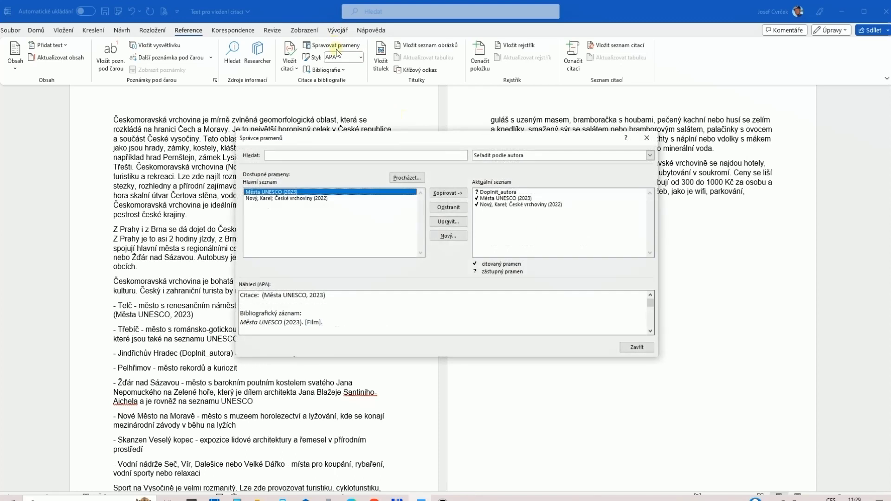
{"action": "left_click", "coordinate": [495, 193]}
{"action": "left_click", "coordinate": [454, 222]}
- Fill in the author's name, title 'Hradec' and year 2019, then close the source manager
{"action": "left_click", "coordinate": [389, 218]}
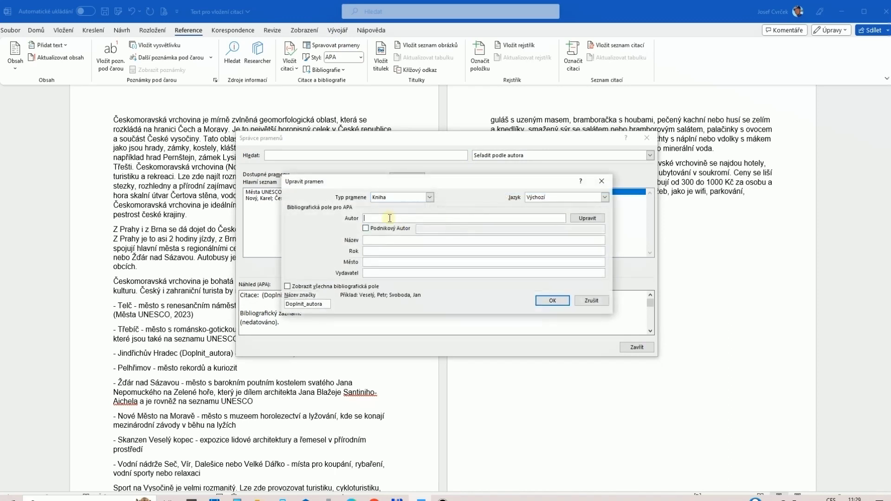
{"action": "type", "text": "Nováček"}
{"action": "left_click", "coordinate": [374, 240]}
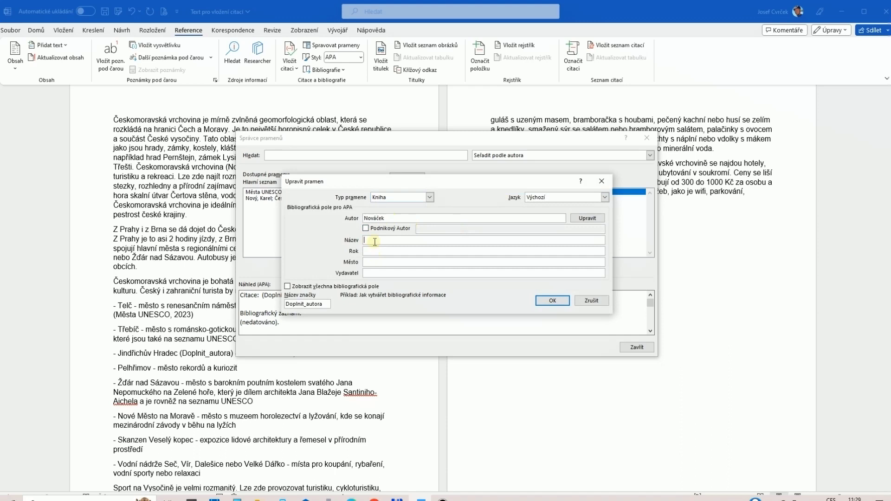
{"action": "type", "text": "Hradec"}
{"action": "left_click", "coordinate": [369, 251]}
{"action": "type", "text": "2019"}
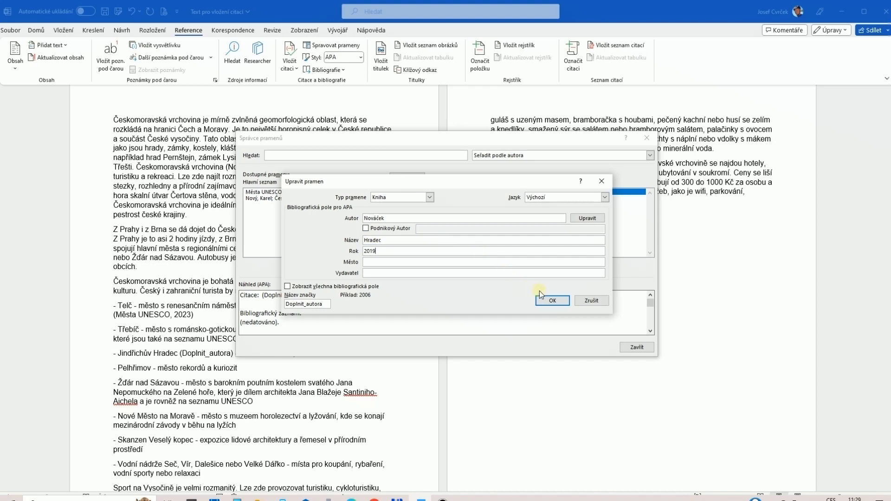
{"action": "left_click", "coordinate": [552, 300]}
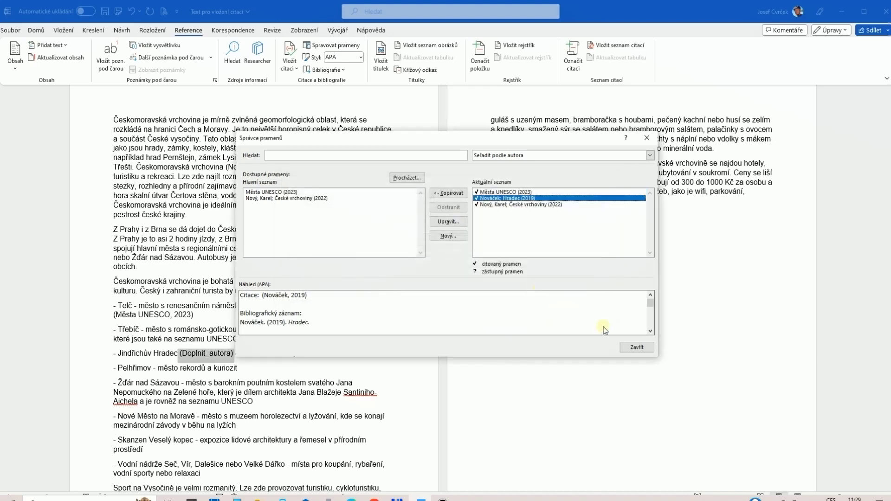
{"action": "left_click", "coordinate": [636, 348]}
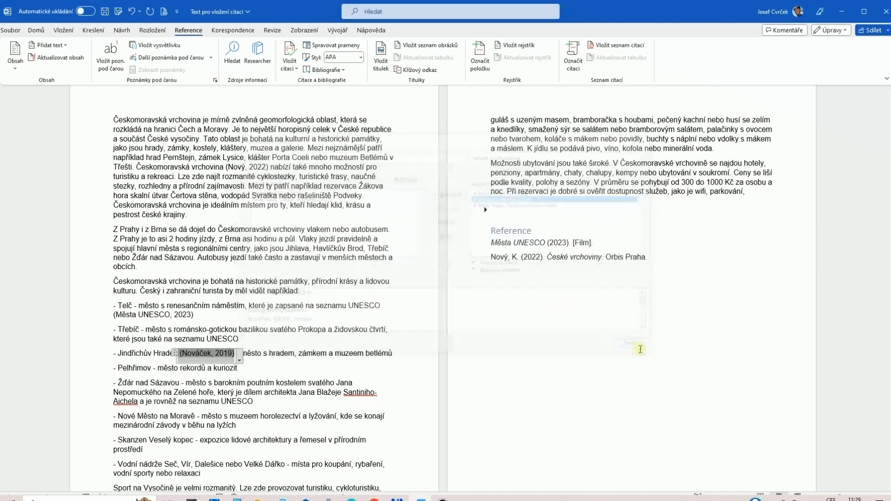
{"action": "left_click", "coordinate": [531, 240]}
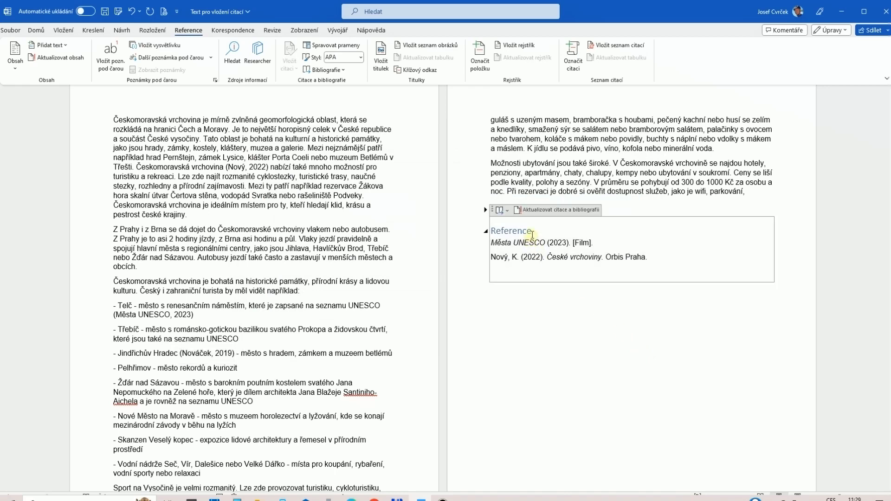
- Update the bibliography so it adds the Hradec (2019) entry
{"action": "left_click", "coordinate": [542, 211]}
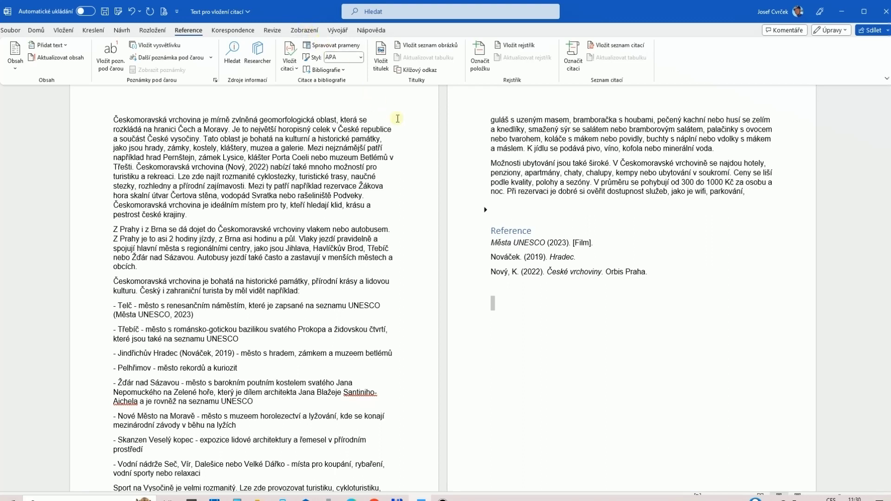
- Review the Města UNESCO source in the source manager, then select the whole Reference bibliography
{"action": "left_click", "coordinate": [326, 46]}
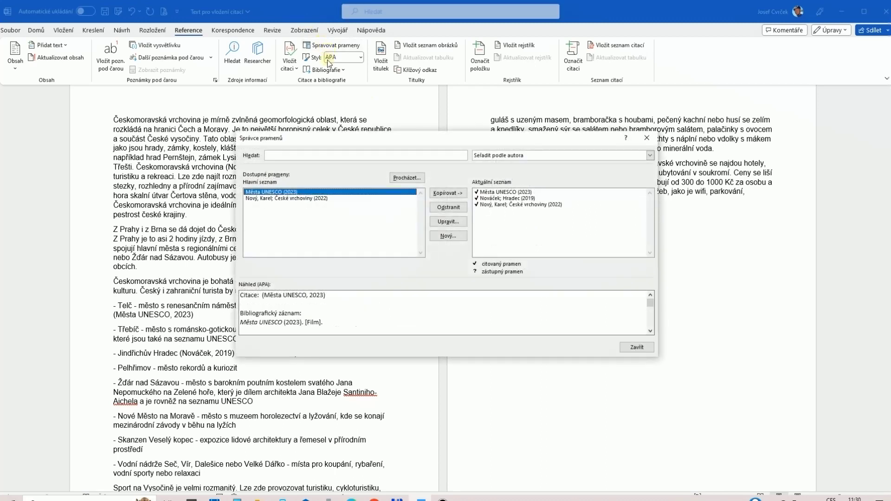
{"action": "left_click", "coordinate": [497, 192]}
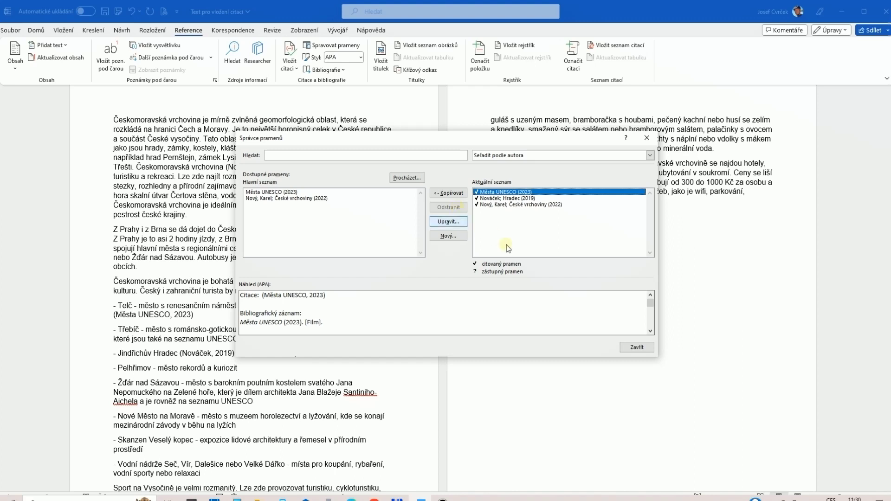
{"action": "key", "text": "Escape"}
{"action": "left_click_drag", "start_coordinate": [496, 209], "coordinate": [631, 252]}
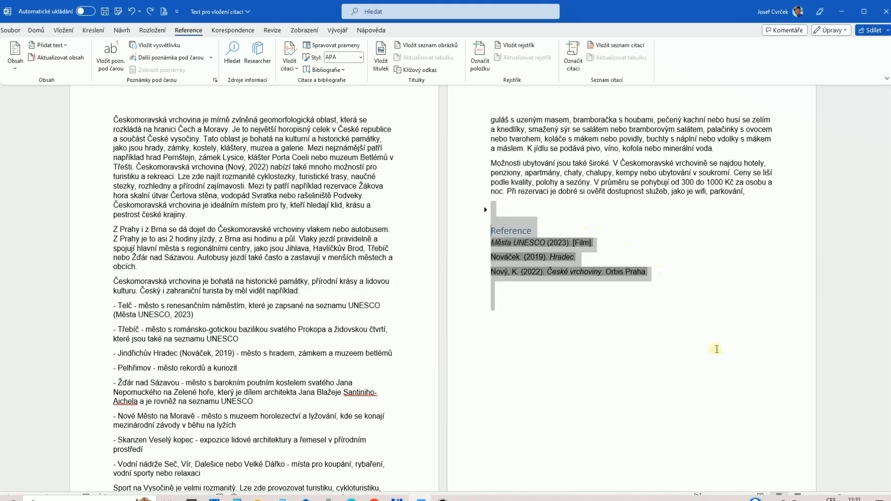
- Delete the old bibliography, switch the citation style to IEEE and insert a new Reference bibliography
{"action": "key", "text": "Delete"}
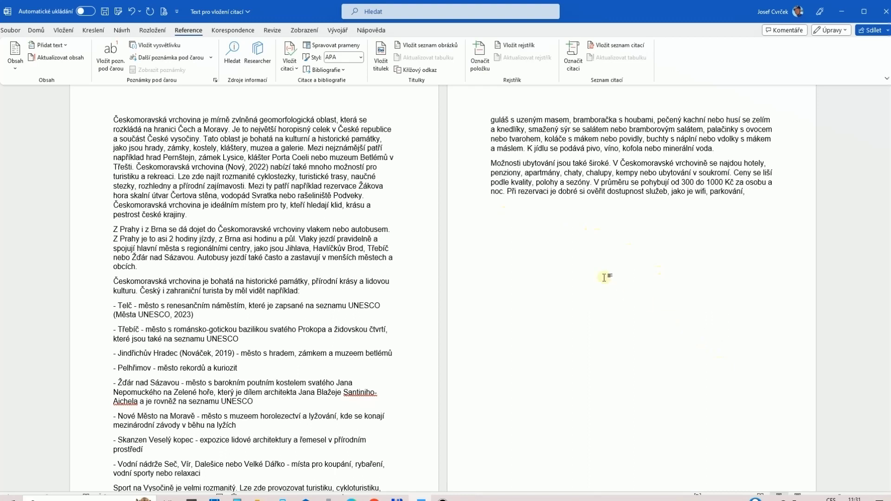
{"action": "left_click", "coordinate": [360, 56]}
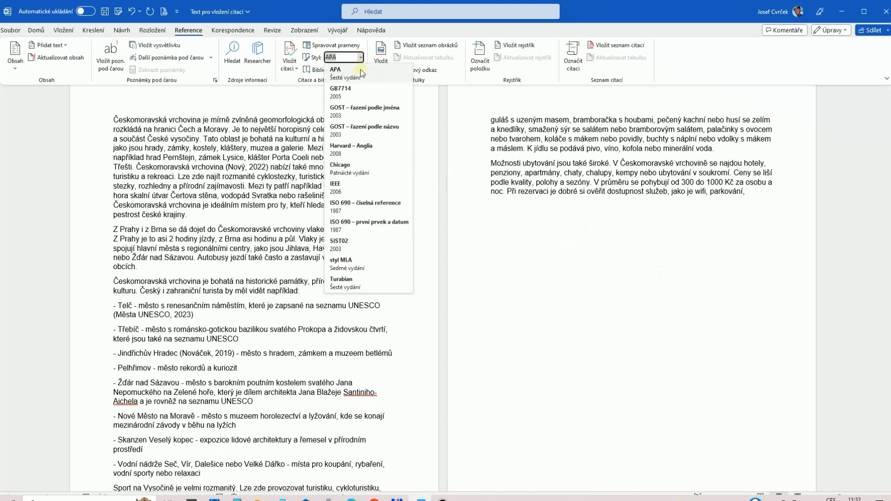
{"action": "left_click", "coordinate": [343, 187]}
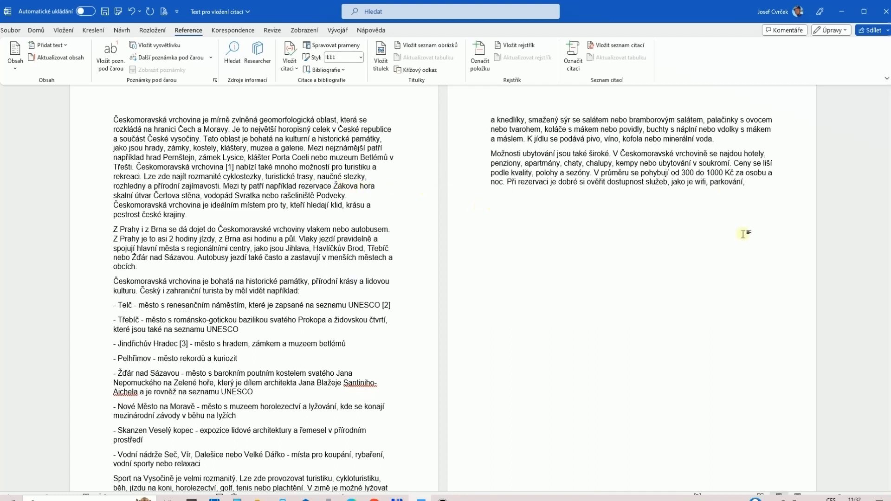
{"action": "left_click", "coordinate": [325, 71]}
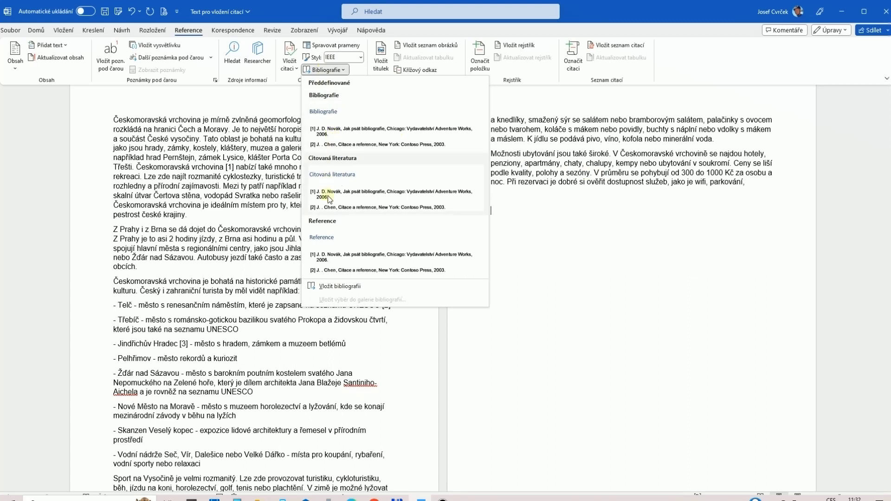
{"action": "left_click", "coordinate": [320, 255]}
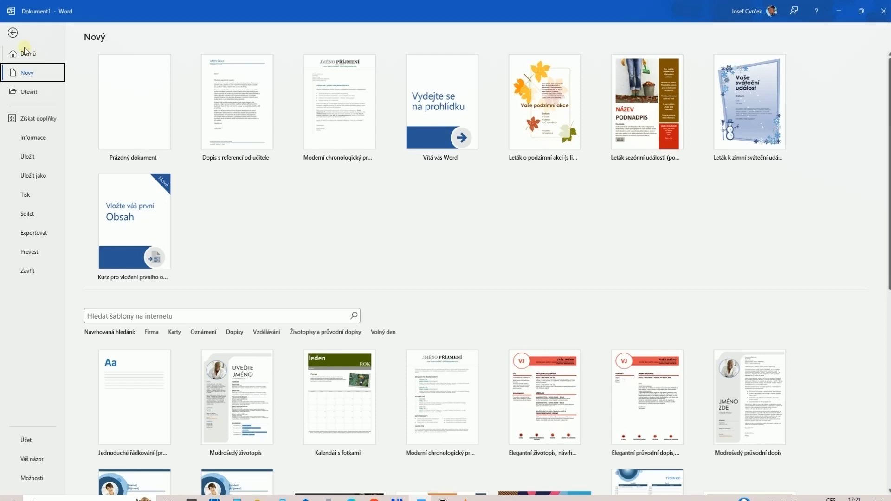
- Create a new blank document, Dokument2, with the Vložení (Insert) tools showing
{"action": "left_click", "coordinate": [129, 104]}
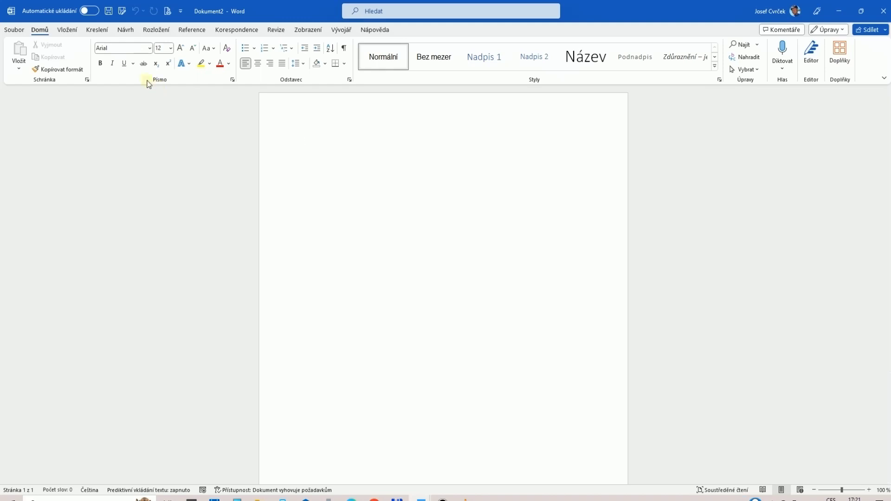
{"action": "left_click", "coordinate": [69, 30]}
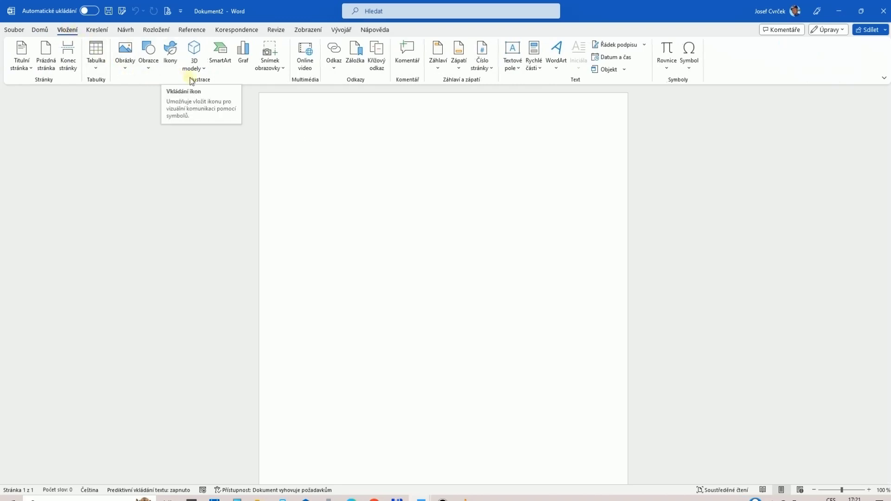
- Insert a Hierarchie > Organizační diagram SmartArt with empty placeholder boxes
{"action": "left_click", "coordinate": [225, 58]}
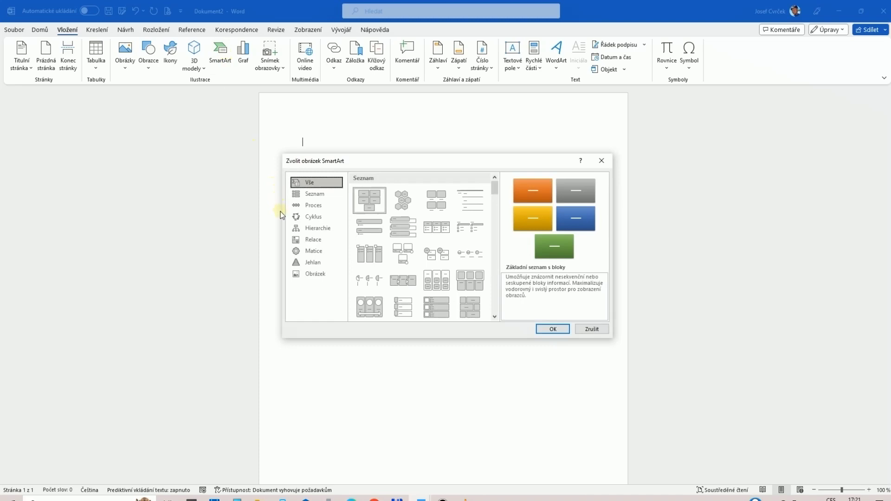
{"action": "left_click", "coordinate": [312, 228]}
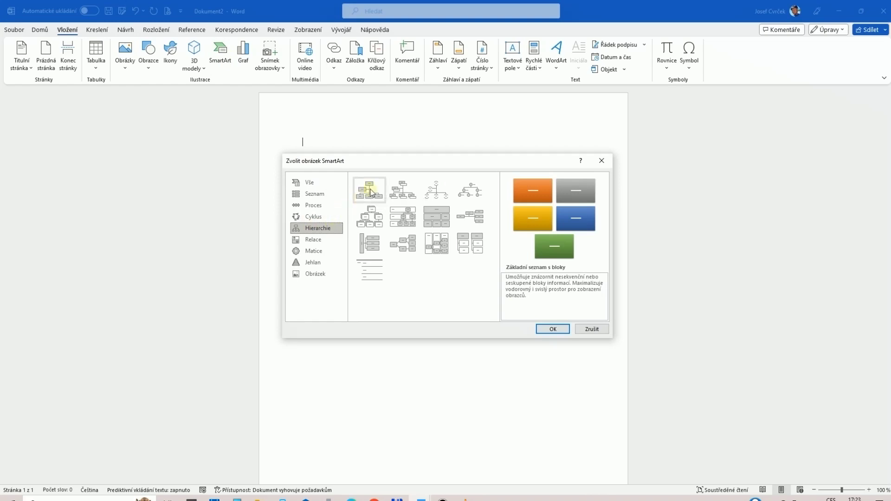
{"action": "left_click", "coordinate": [369, 192]}
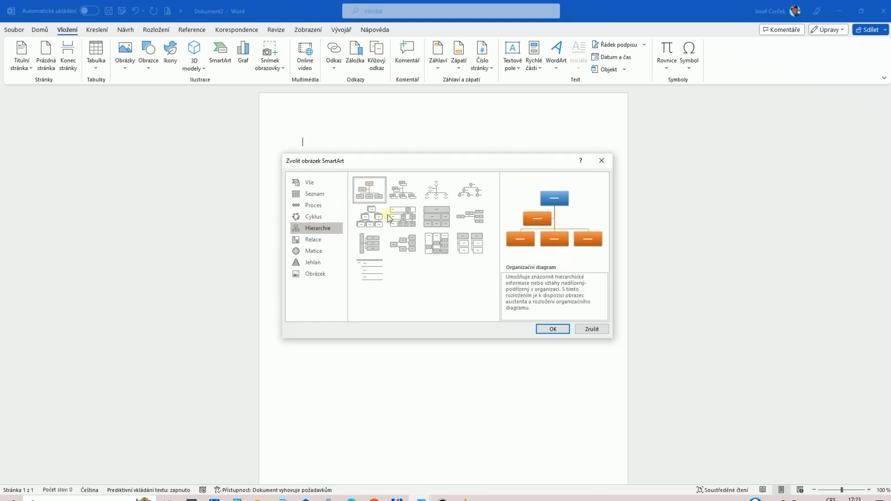
{"action": "left_click", "coordinate": [549, 329]}
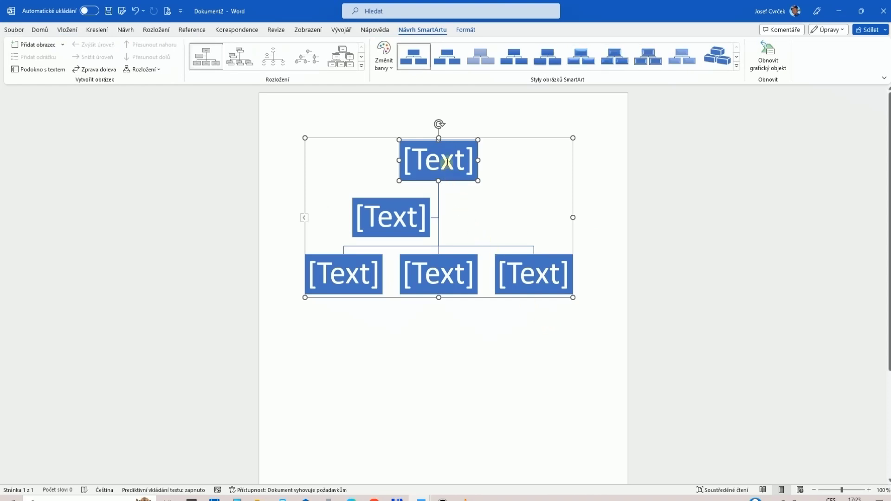
- Label the org chart boxes GŘ at top, Se as assistant, and OŘ, IŘ, VŘ below
{"action": "left_click", "coordinate": [446, 163]}
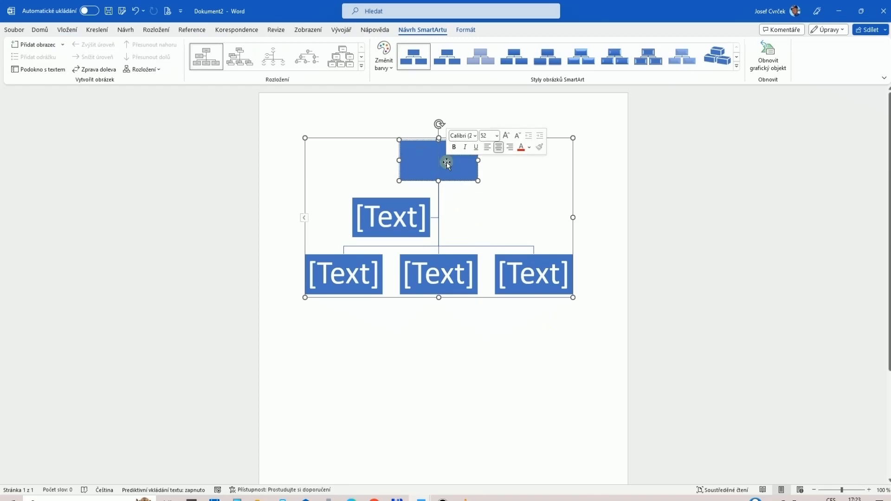
{"action": "type", "text": "G"}
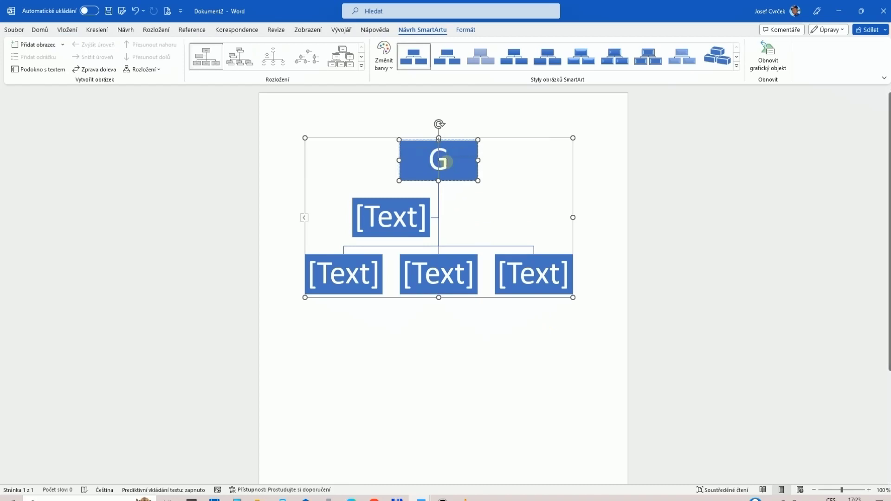
{"action": "type", "text": "Ř"}
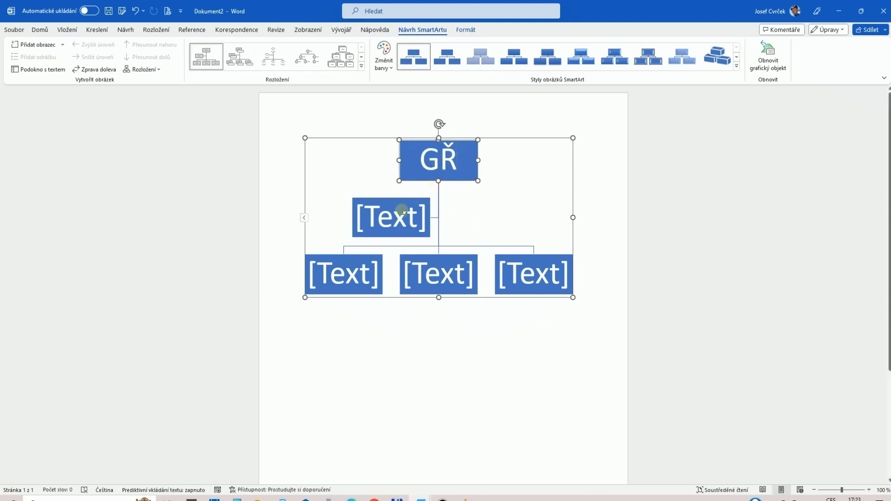
{"action": "left_click", "coordinate": [400, 211]}
{"action": "type", "text": "Se"}
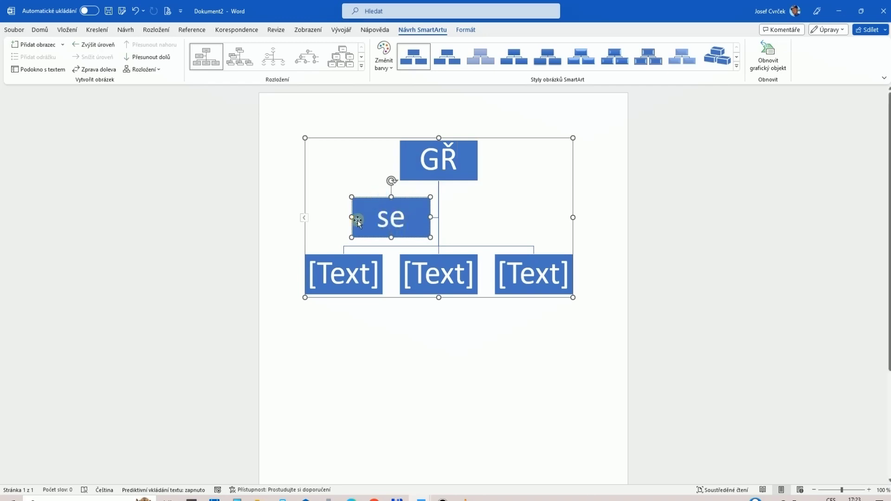
{"action": "left_click", "coordinate": [337, 281]}
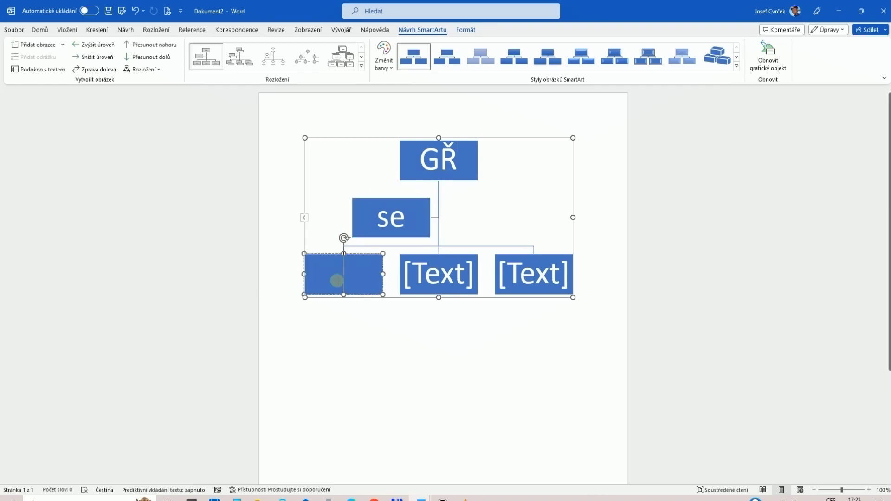
{"action": "type", "text": "O"}
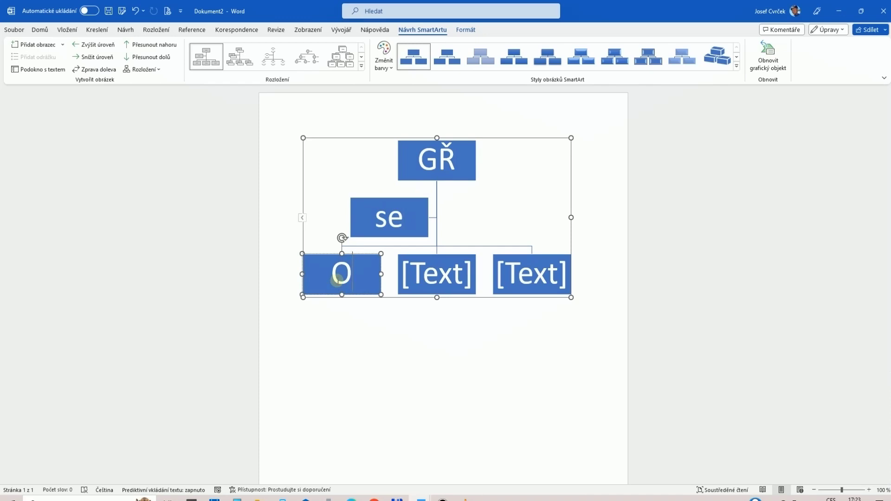
{"action": "type", "text": "Ř"}
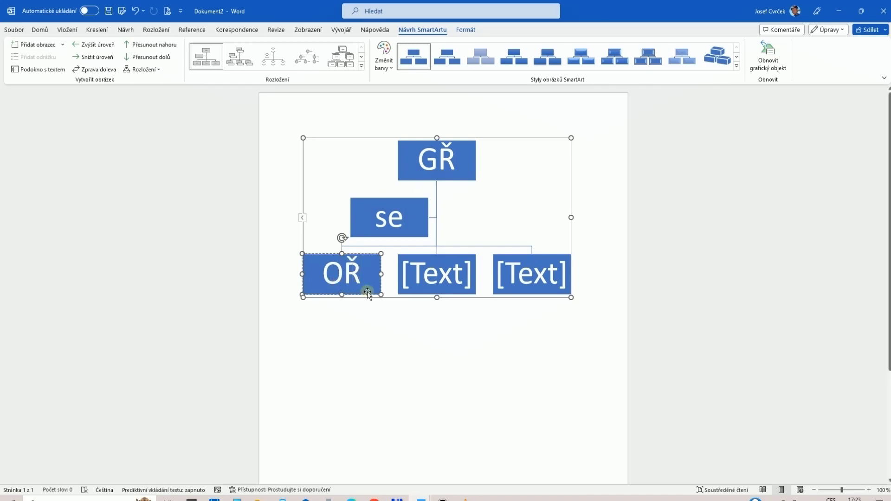
{"action": "left_click", "coordinate": [428, 278]}
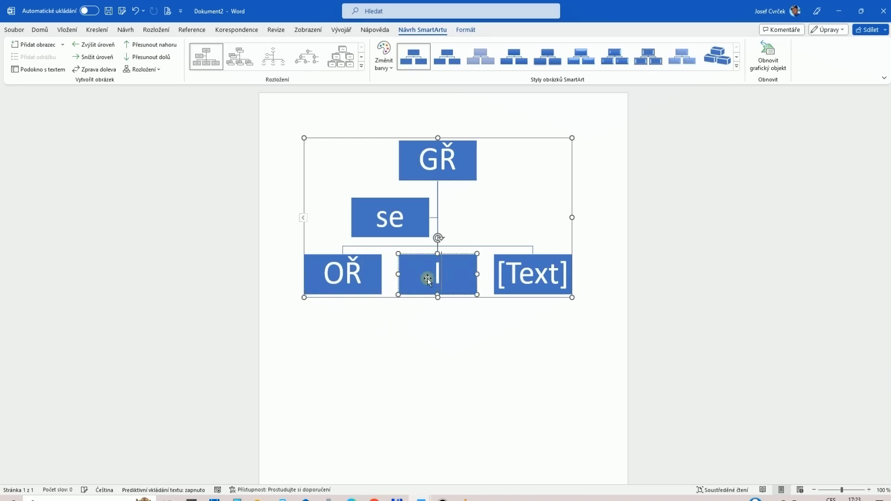
{"action": "type", "text": "IŘ"}
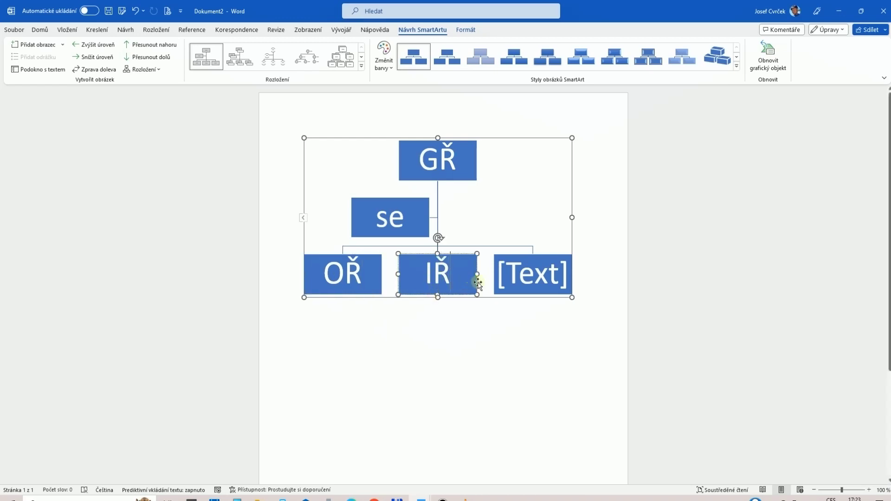
{"action": "left_click", "coordinate": [530, 275]}
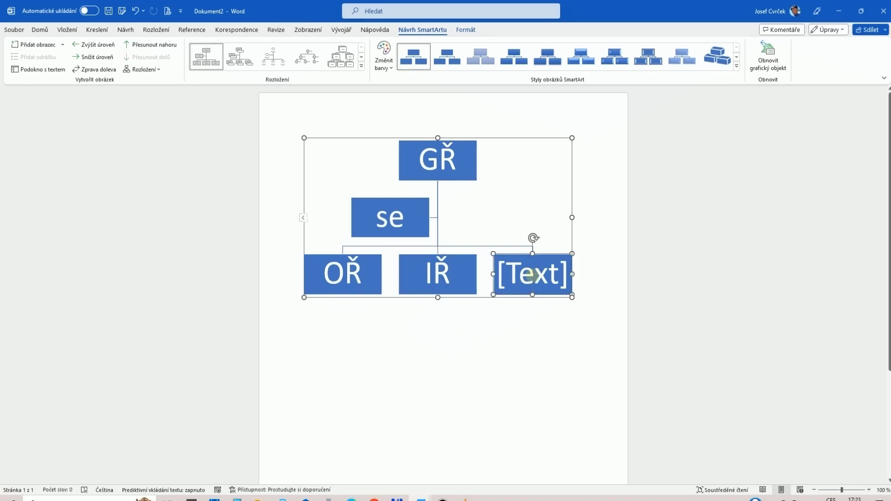
{"action": "type", "text": "V"}
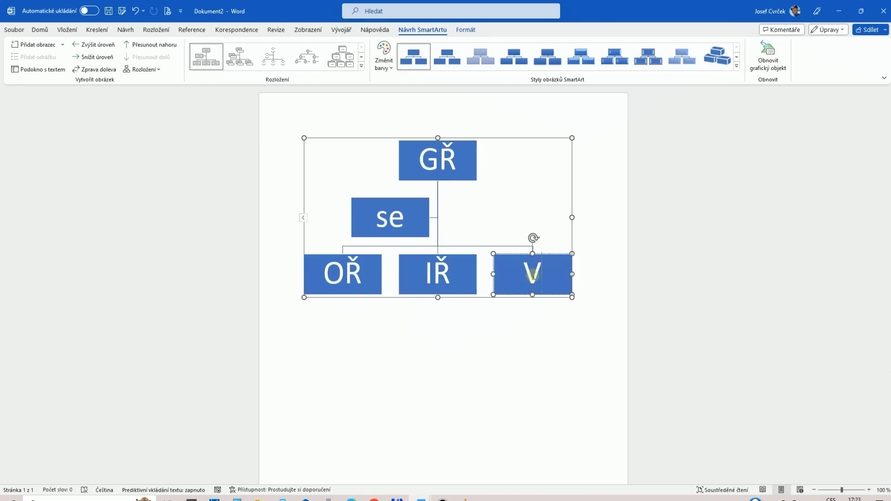
{"action": "type", "text": "Ř"}
{"action": "double_click", "coordinate": [533, 275]}
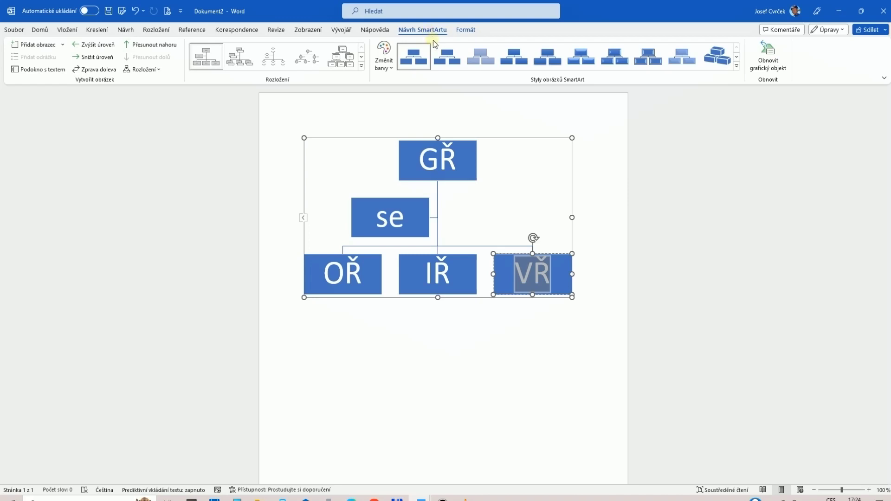
{"action": "left_click", "coordinate": [453, 162]}
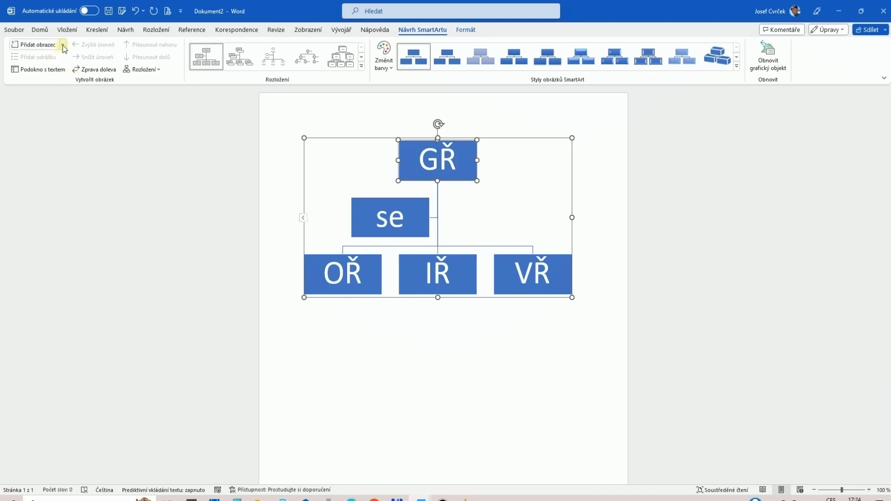
- Add a new subordinate box under GŘ labelled EŘ
{"action": "left_click", "coordinate": [62, 45]}
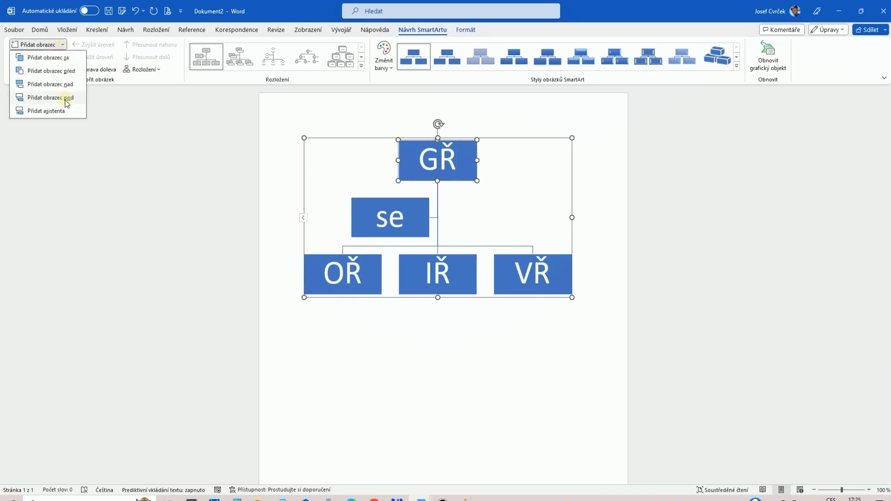
{"action": "left_click", "coordinate": [68, 100]}
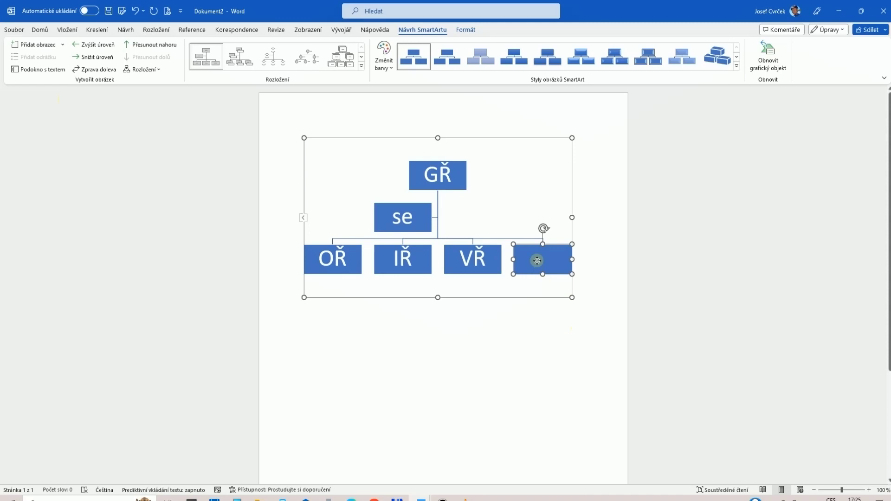
{"action": "type", "text": "E"}
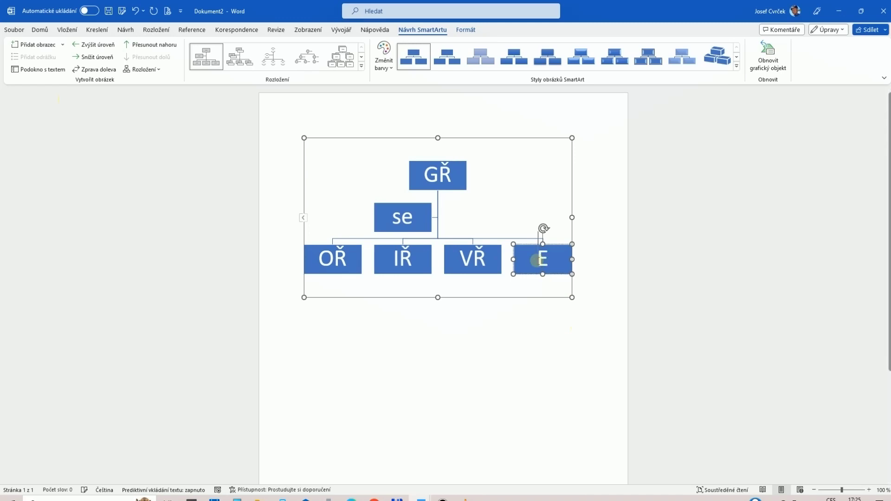
{"action": "type", "text": "Ř"}
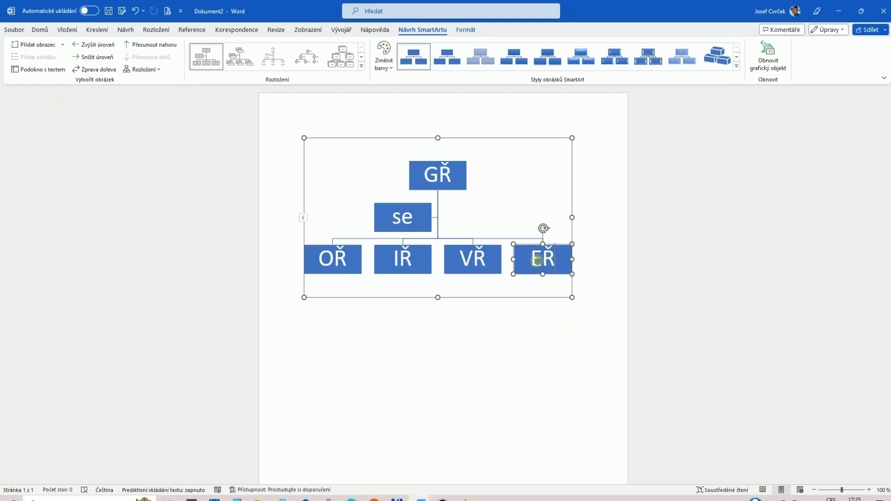
{"action": "double_click", "coordinate": [537, 260]}
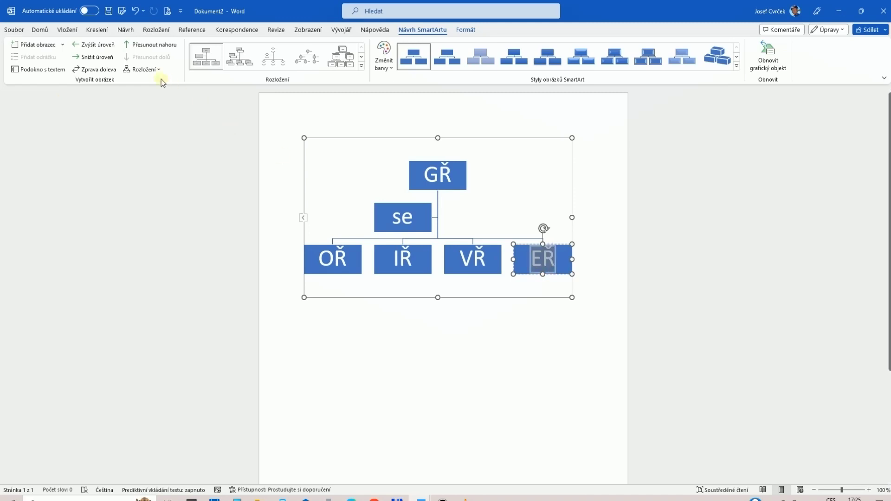
- Add an assistant box beneath EŘ labelled 'as'
{"action": "left_click", "coordinate": [63, 45]}
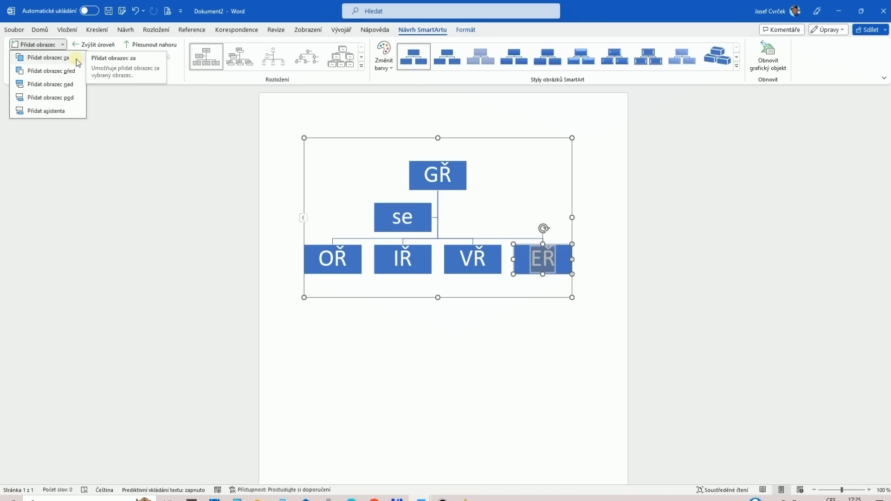
{"action": "left_click", "coordinate": [56, 113]}
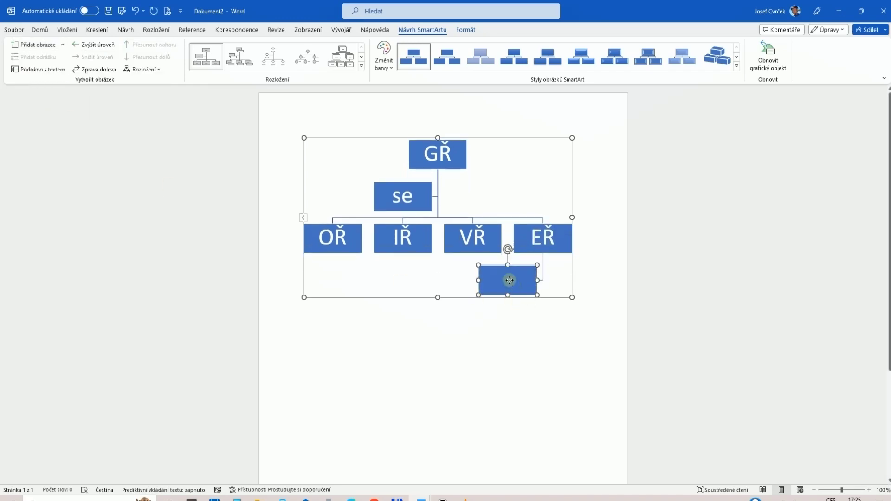
{"action": "type", "text": "as"}
{"action": "double_click", "coordinate": [509, 281]}
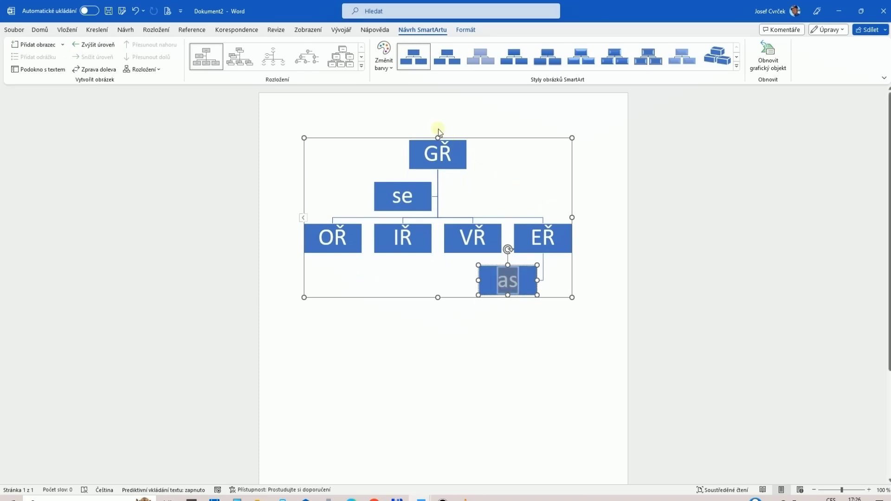
- Apply the colourful green-and-orange scheme and 3D brick style to the org chart
{"action": "left_click", "coordinate": [392, 68]}
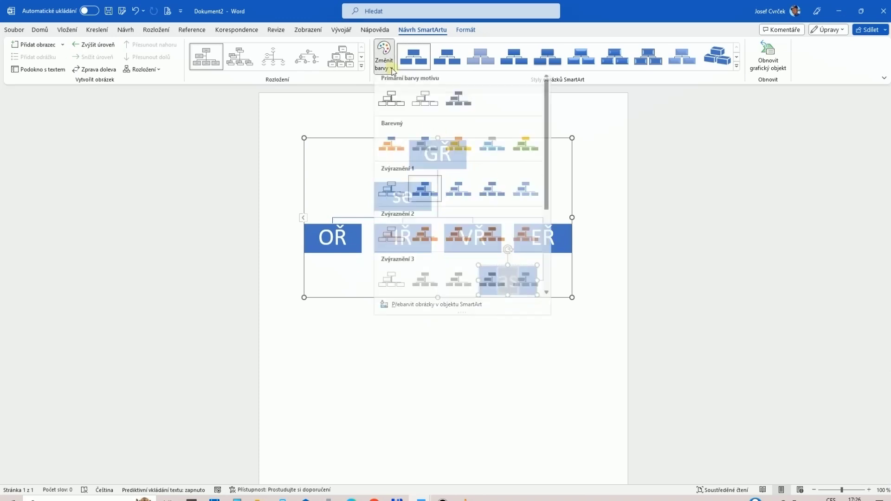
{"action": "left_click", "coordinate": [518, 149]}
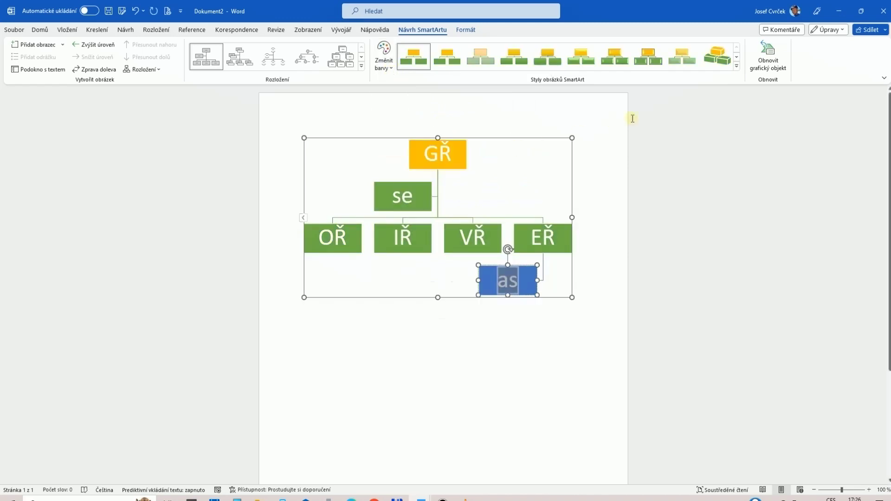
{"action": "left_click", "coordinate": [715, 61]}
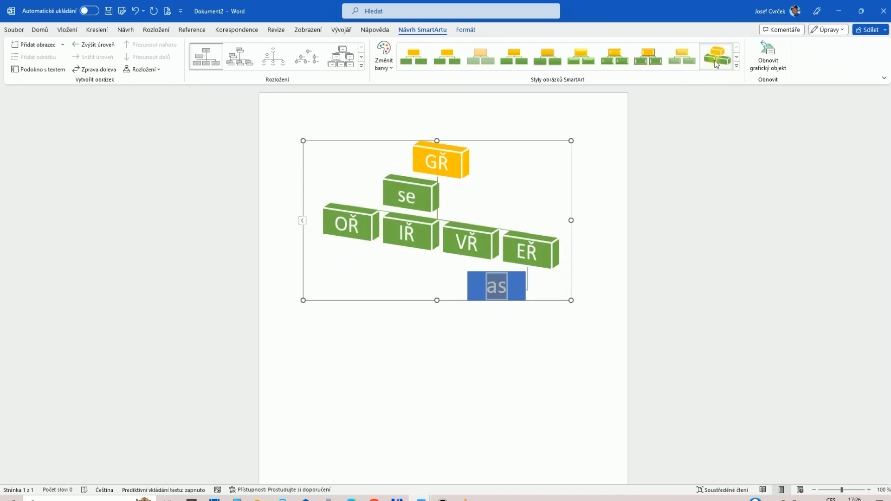
{"action": "left_click", "coordinate": [601, 226]}
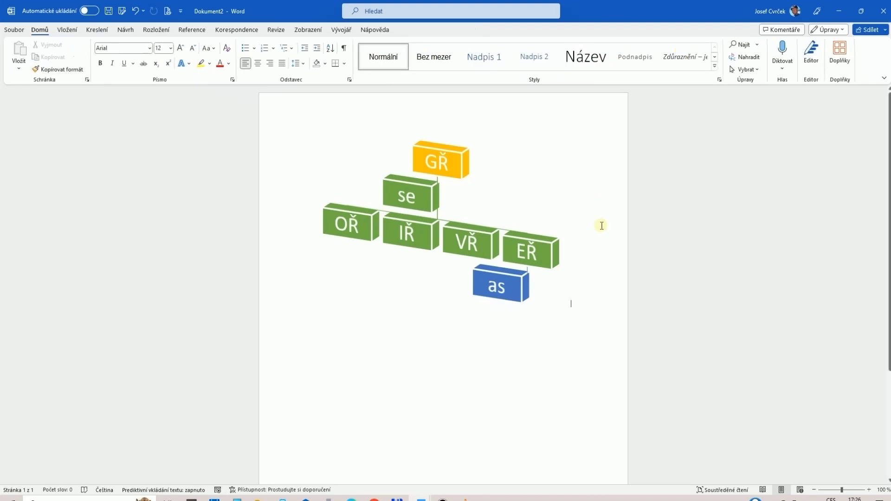
{"action": "left_click", "coordinate": [431, 276]}
- Delete the org chart and insert a Cyklus > Základní koloběh SmartArt with five circles
{"action": "key", "text": "Delete"}
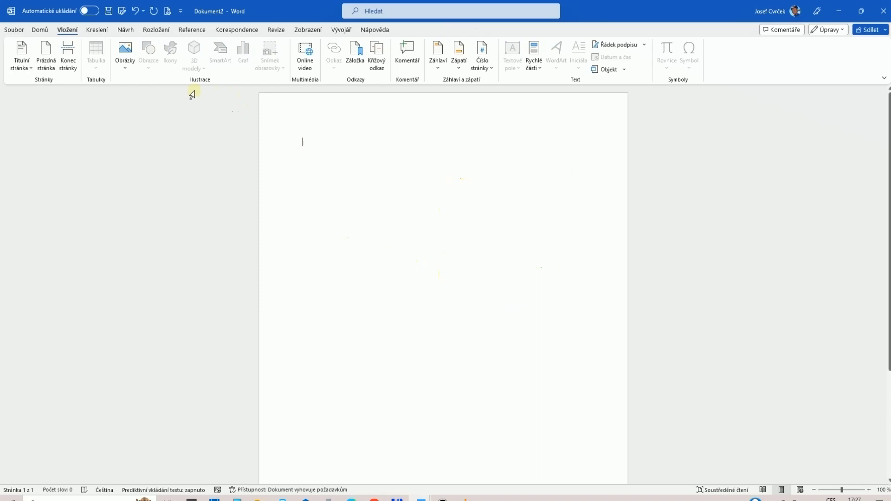
{"action": "left_click", "coordinate": [226, 57]}
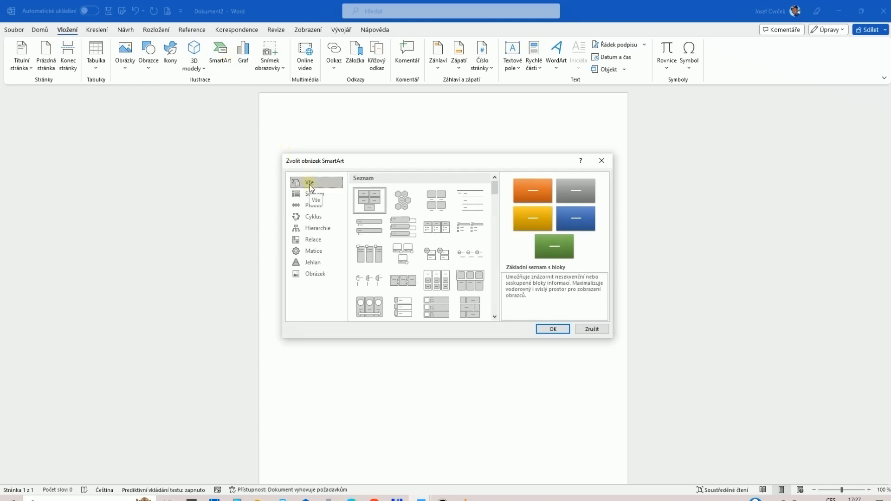
{"action": "left_click", "coordinate": [314, 217]}
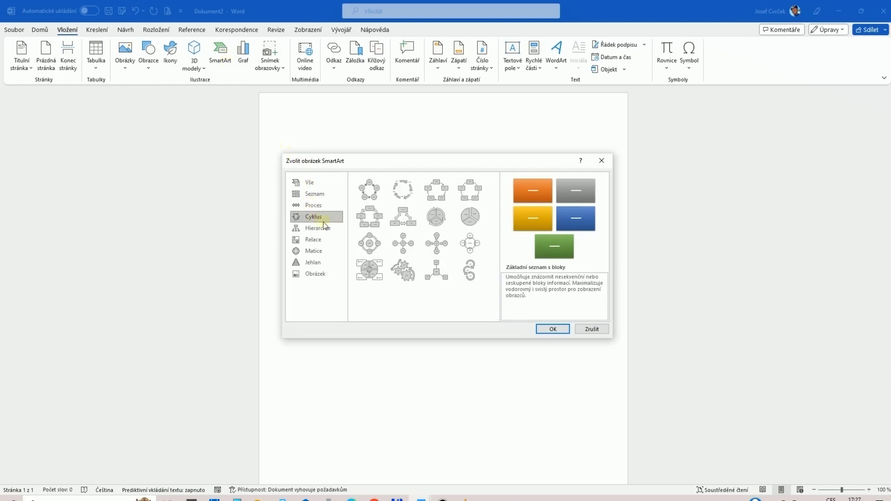
{"action": "left_click", "coordinate": [377, 192]}
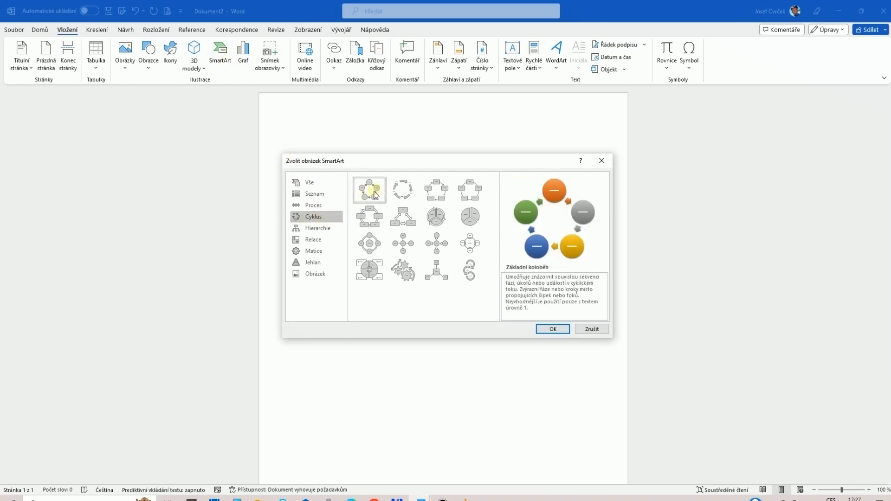
{"action": "left_click", "coordinate": [552, 329]}
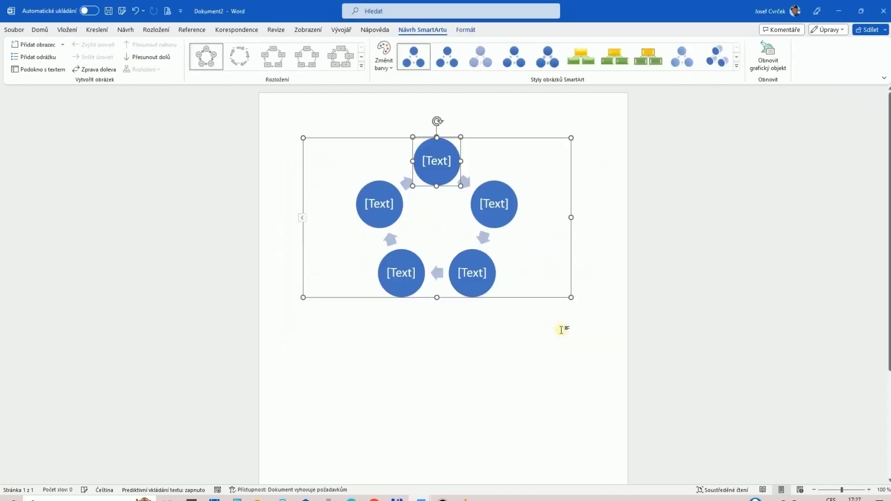